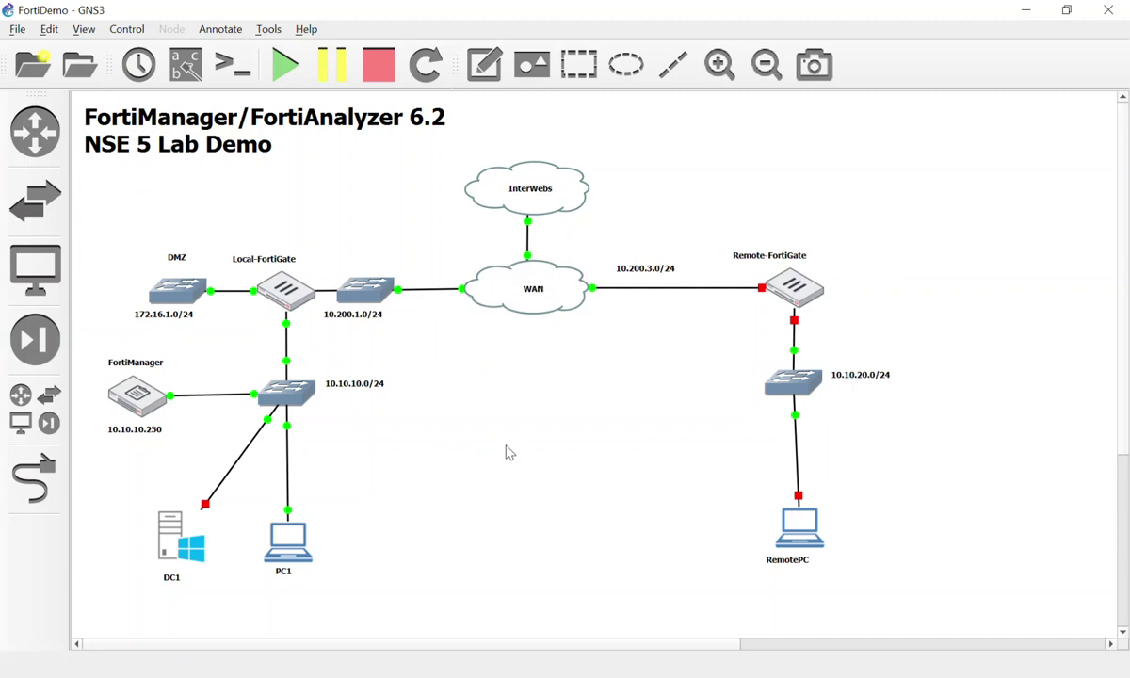
Step: Nudge the Local-FortiGate label slightly to the right on the GNS3 topology canvas
left_click_drag(265, 267, 290, 265)
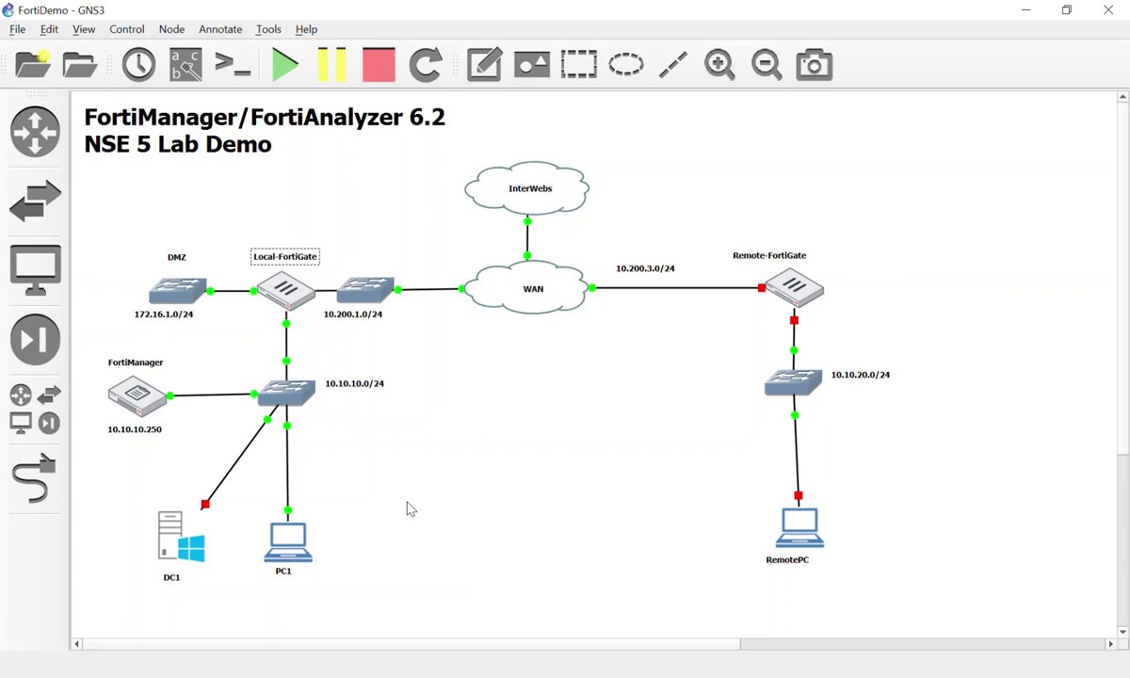
Step: On PC1, browse in Chrome to the FortiManager address 10.10.10.250
left_click(287, 528)
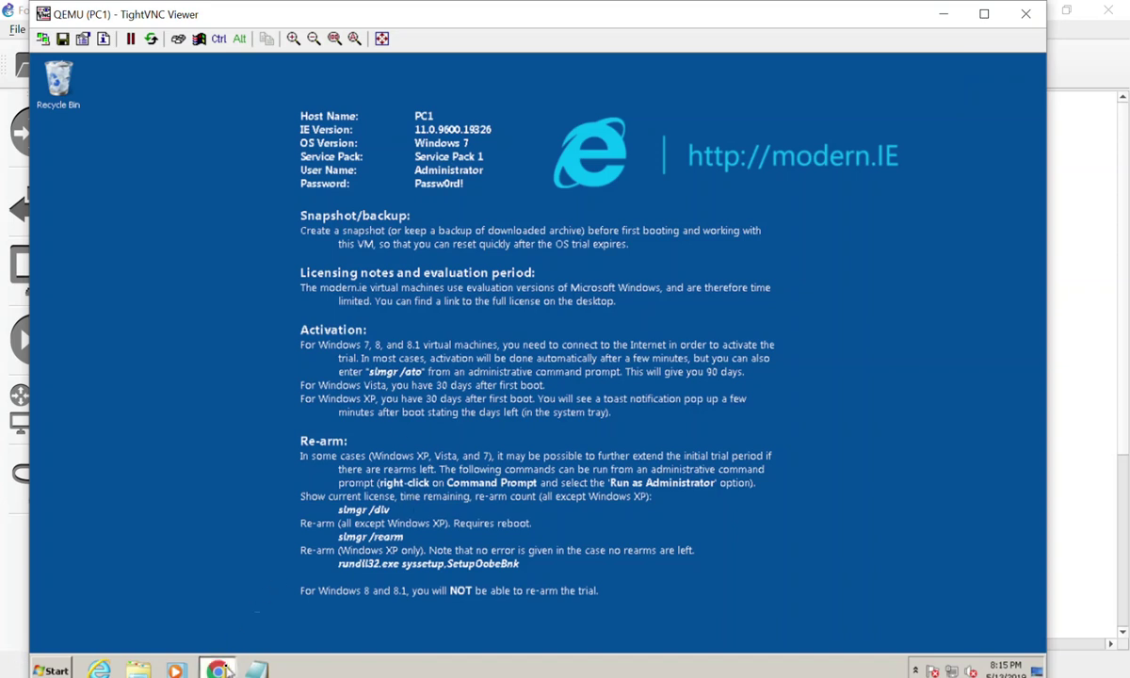
left_click(222, 669)
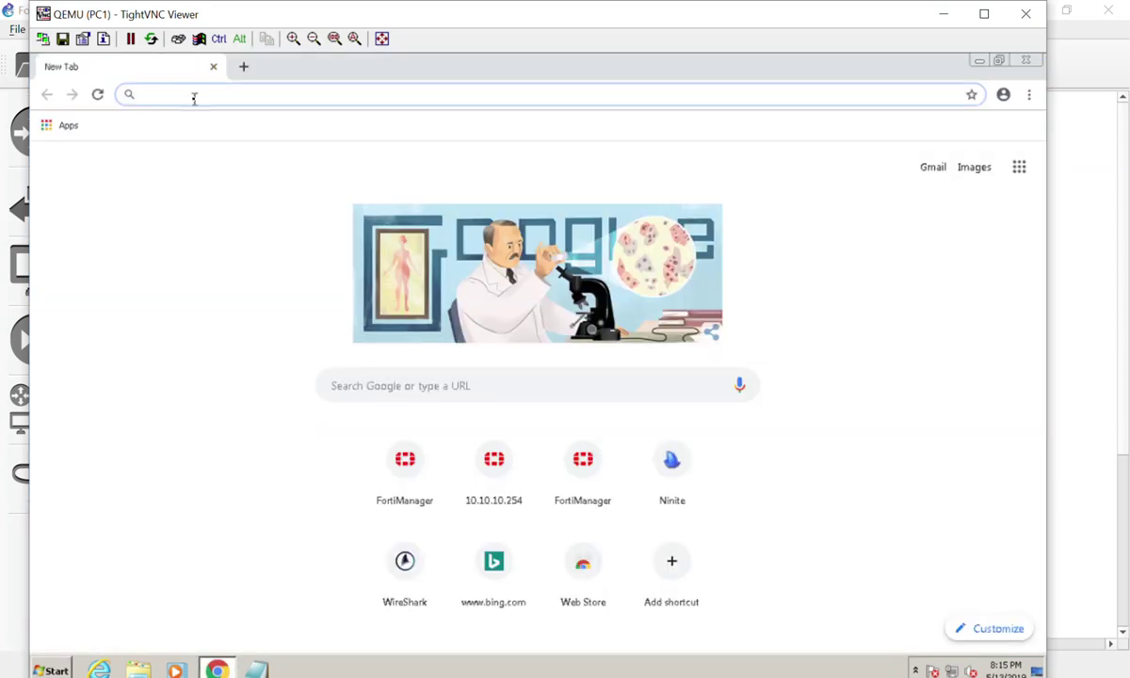
type("2")
key("BackSpace")
type("10")
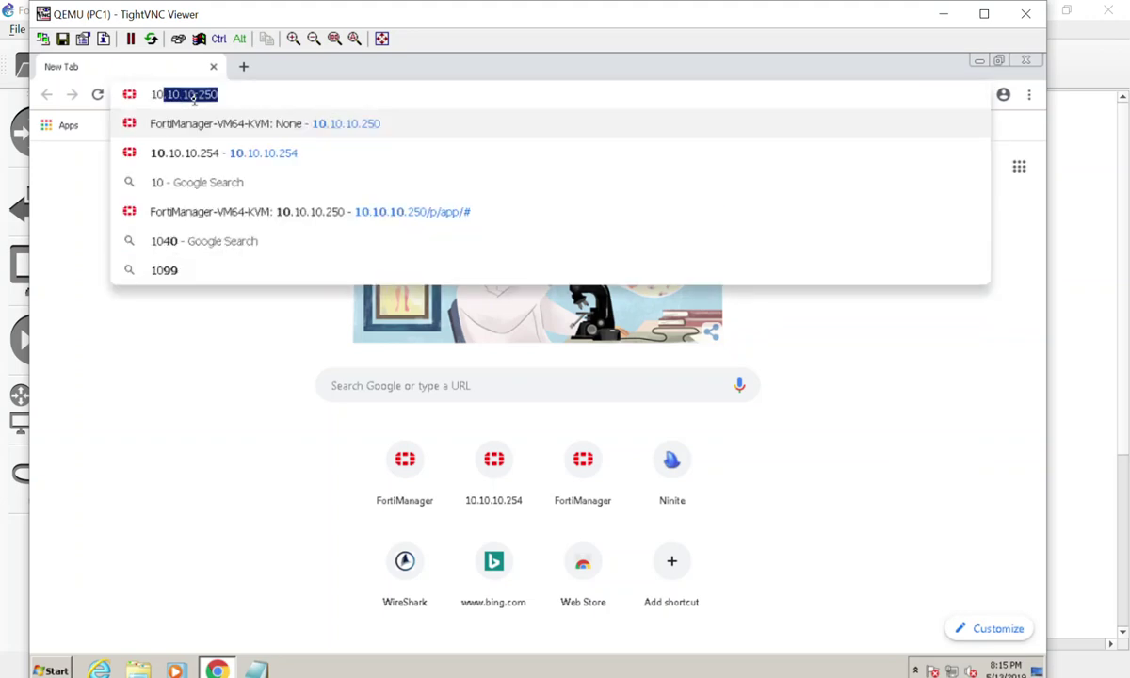
key("Return")
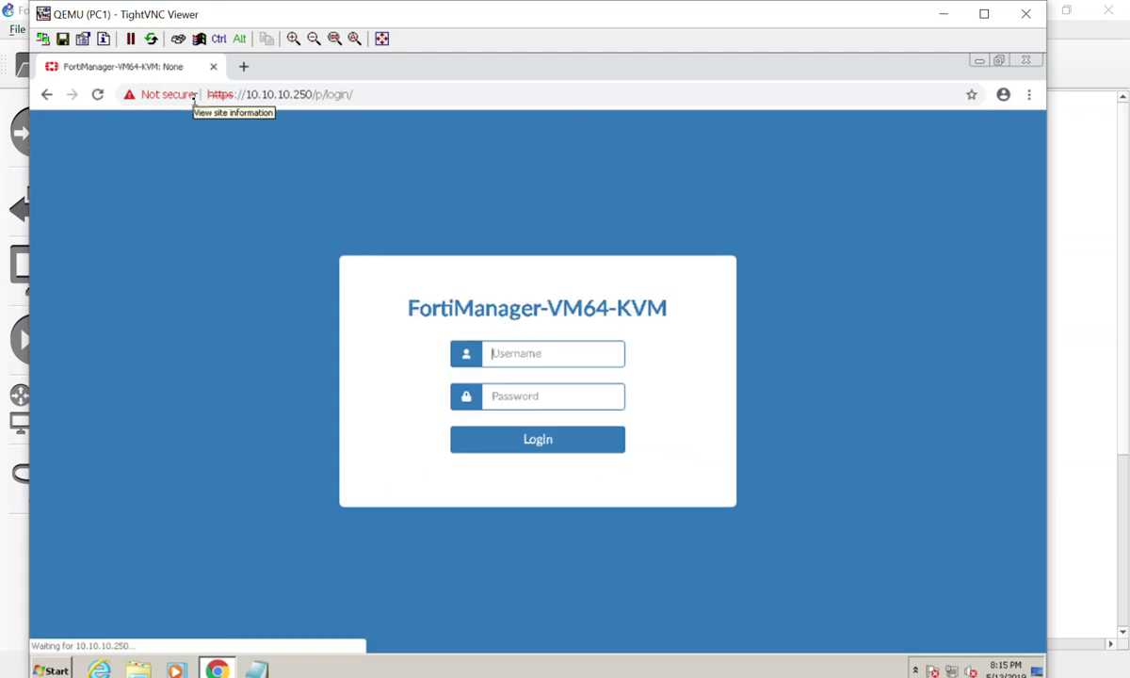
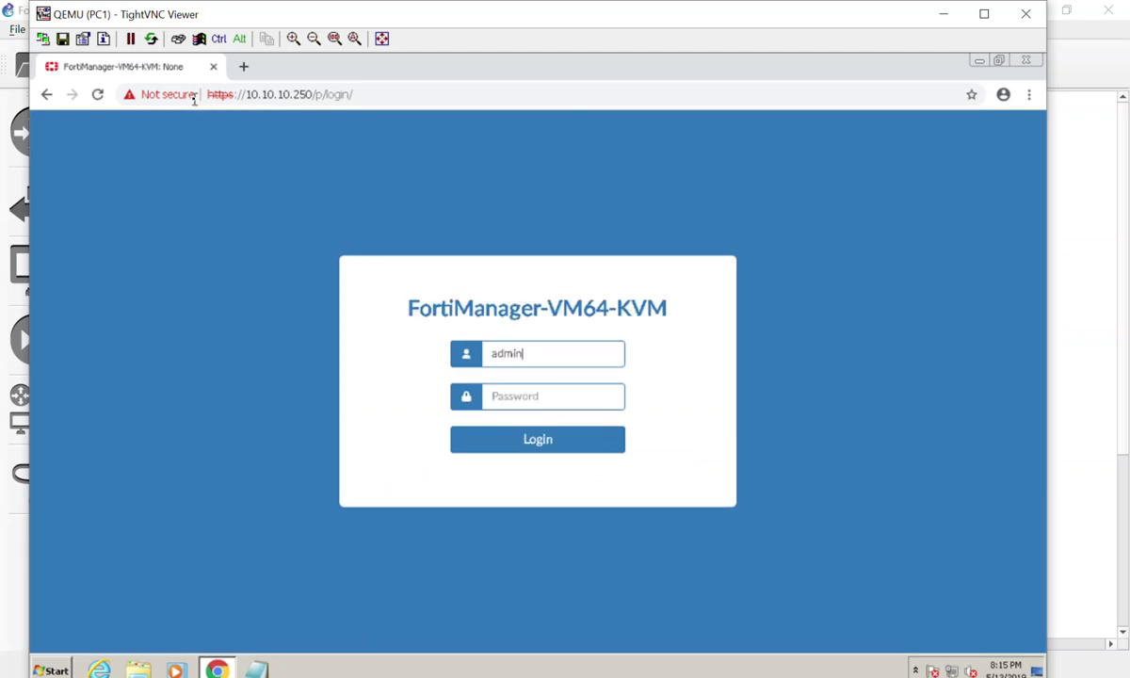
Step: Log in as admin and set and confirm a new account password
key("Return")
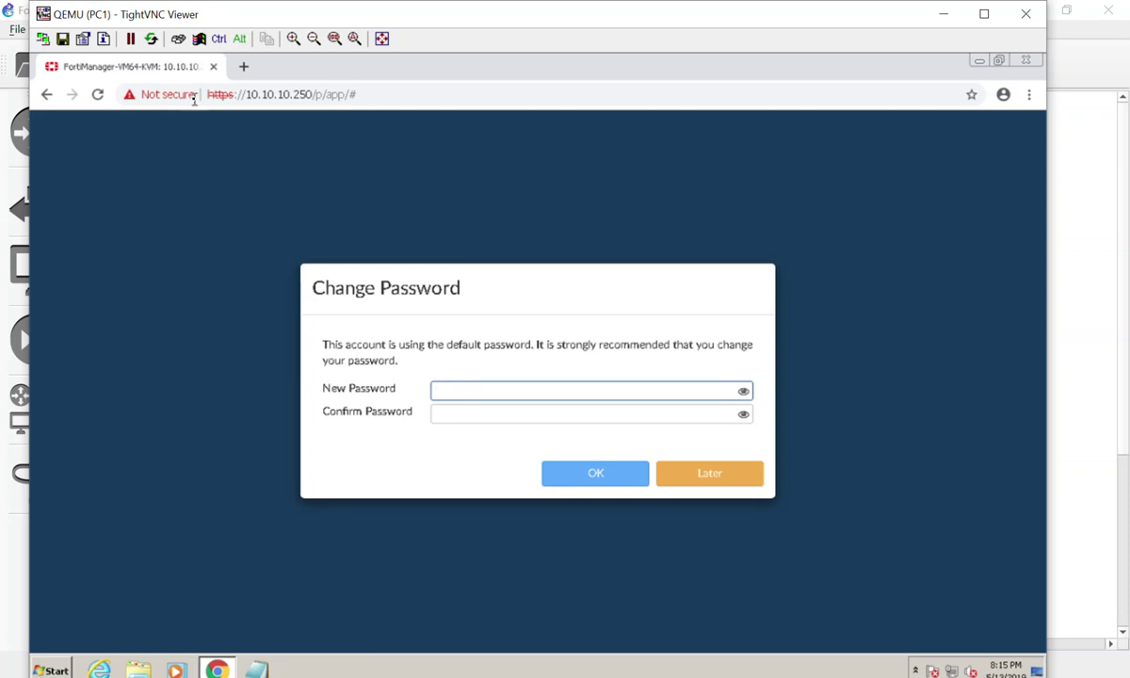
key("BackSpace")
key("BackSpace")
key("Tab")
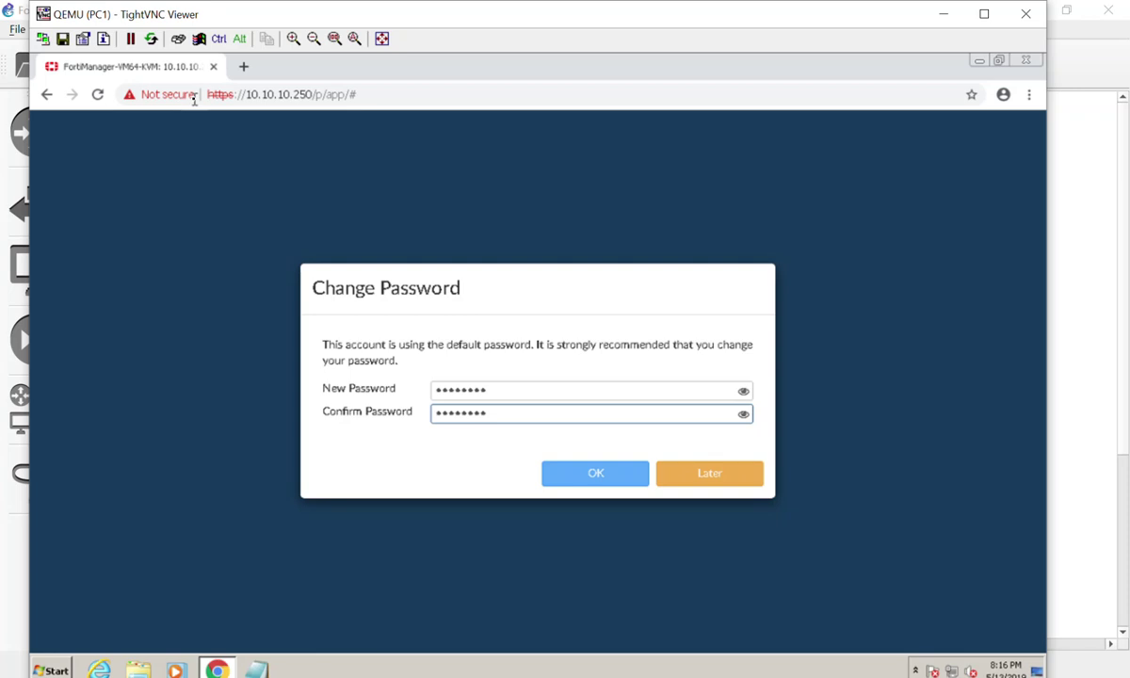
left_click(625, 482)
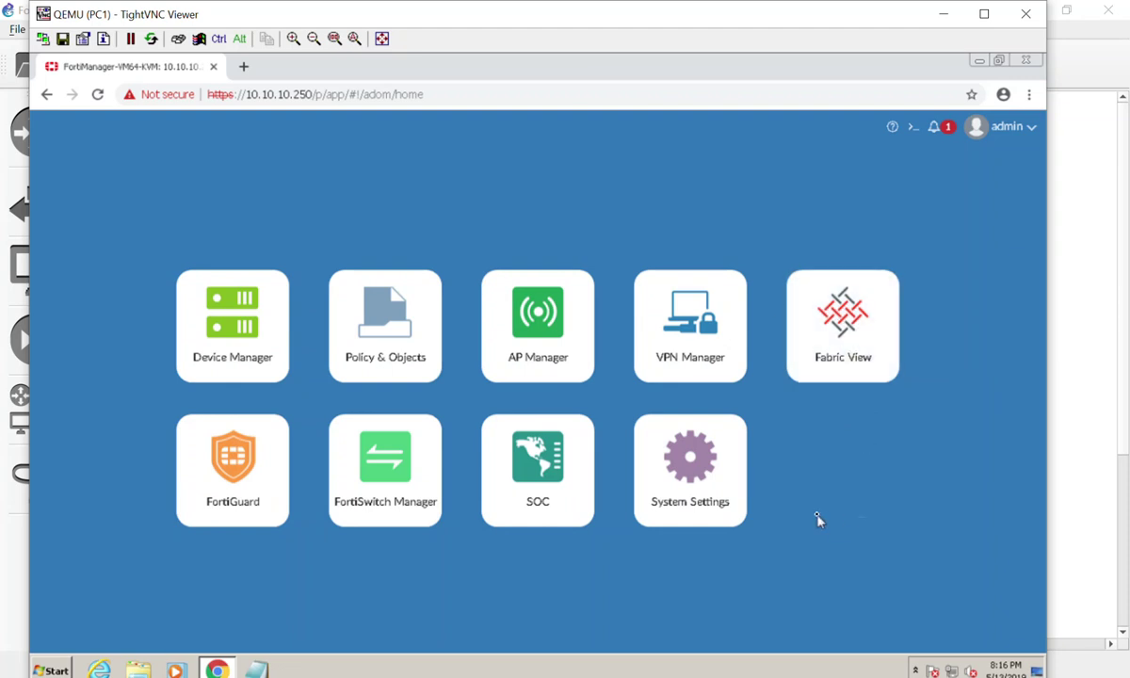
Step: Go to the System Settings dashboard from the FortiManager home screen
left_click(736, 500)
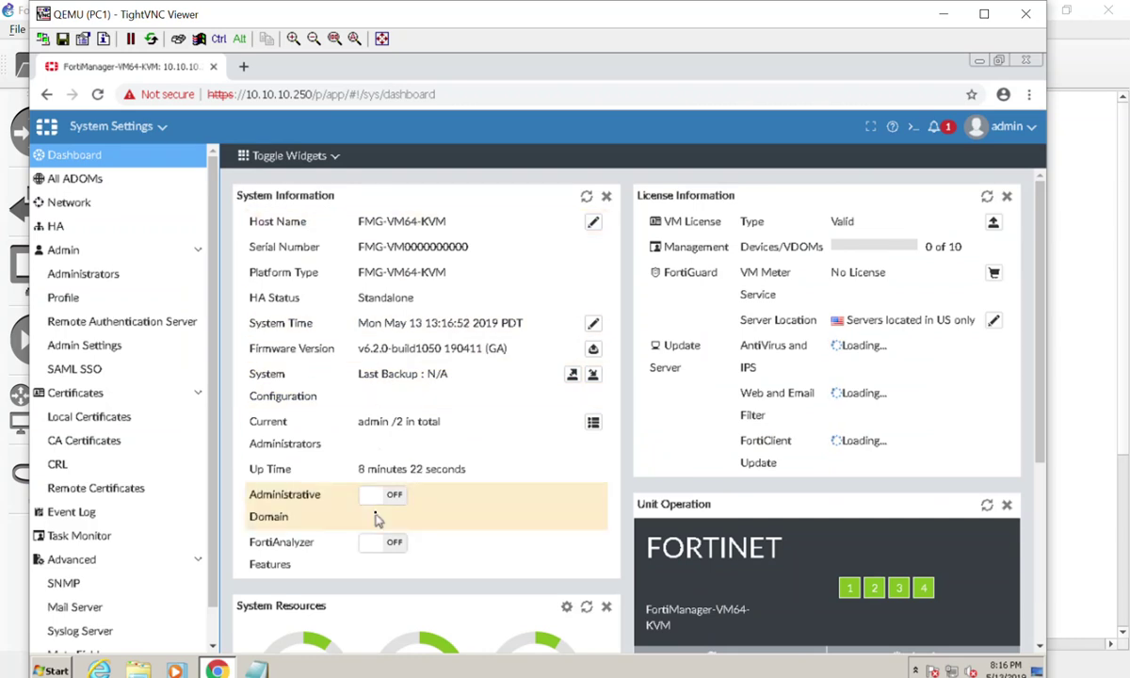
Step: Replace host name FMG-VM64-KVM with FortiManager and save it
left_click(593, 221)
left_click_drag(462, 222, 320, 222)
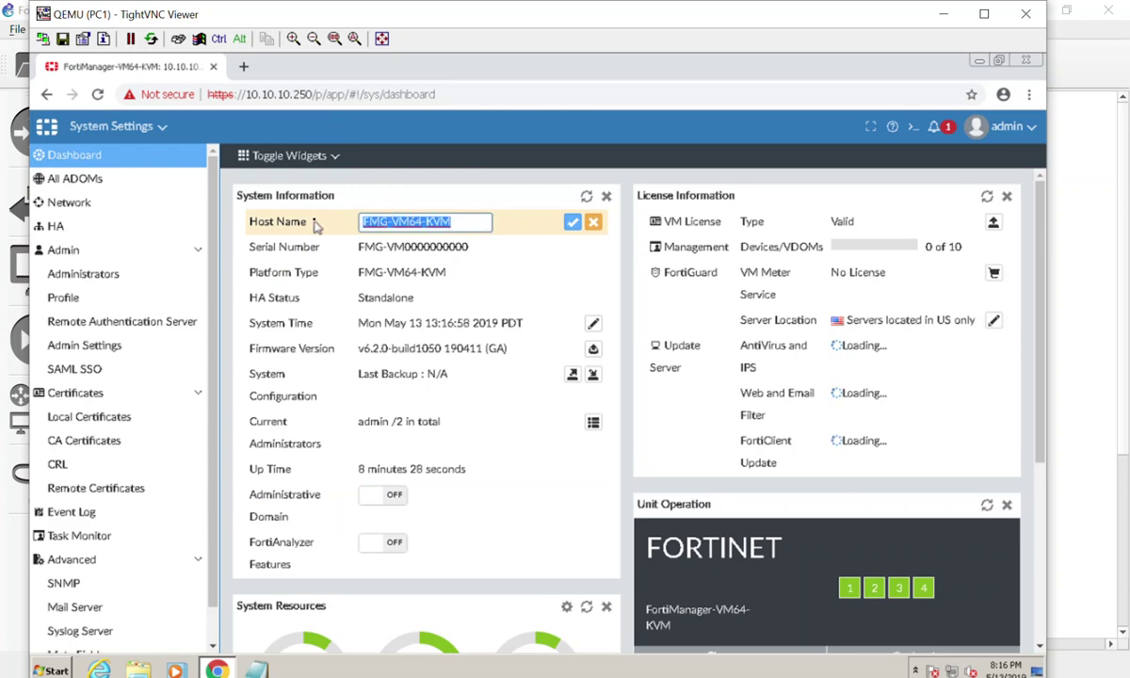
type("For")
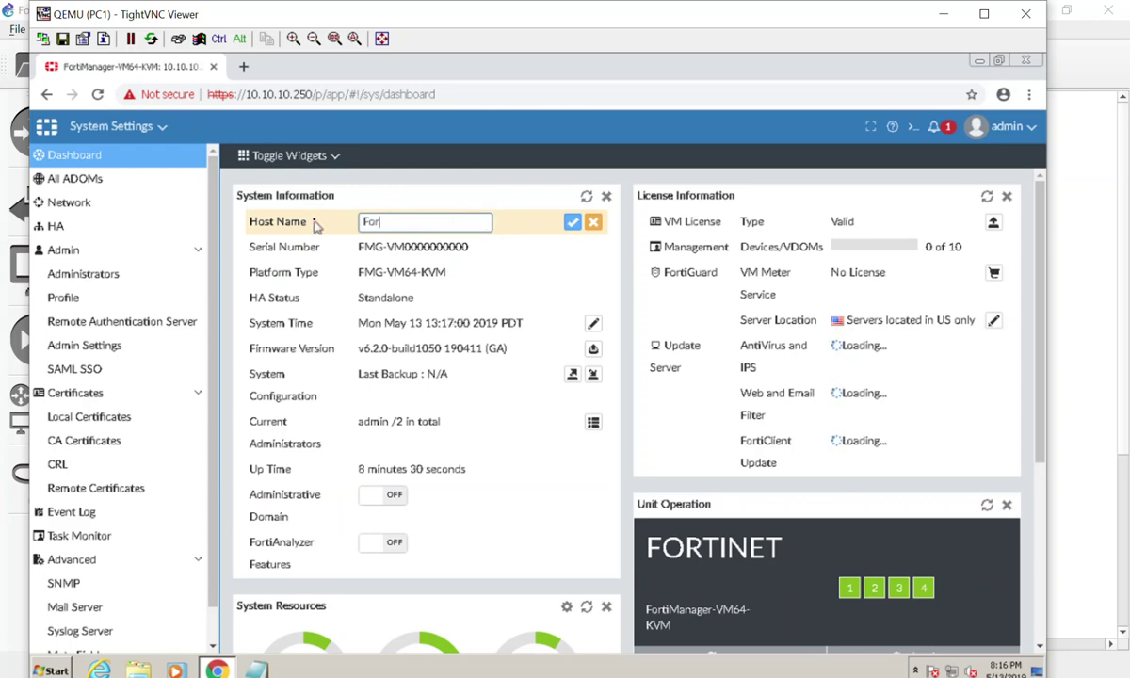
type("tiManager")
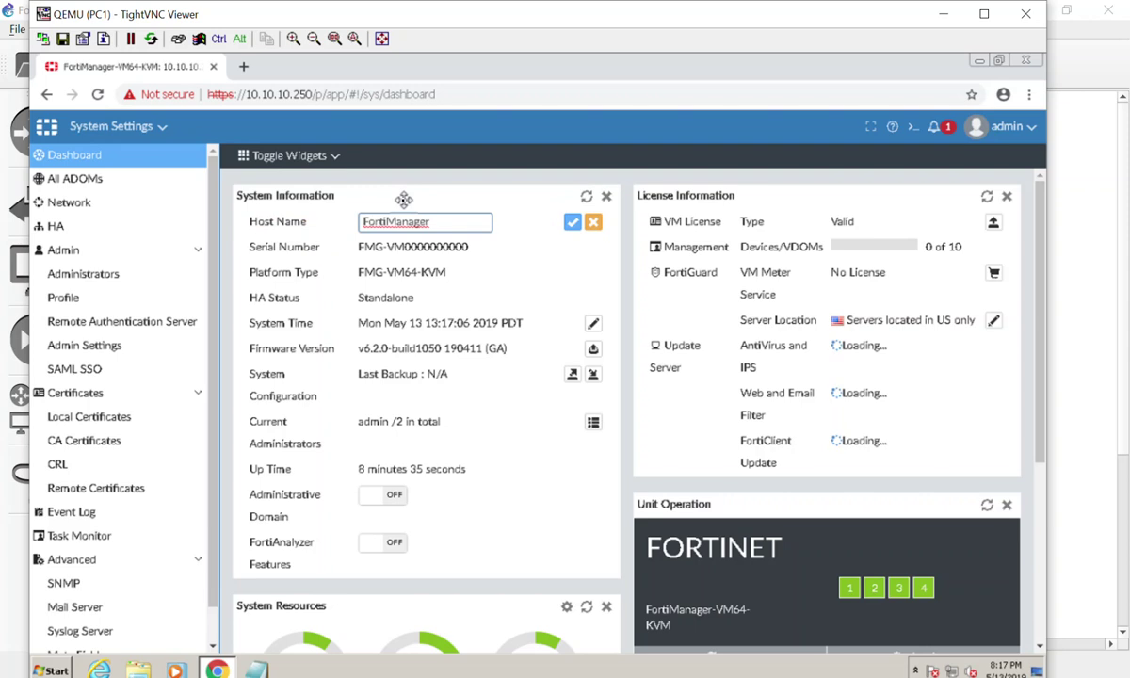
left_click(535, 213)
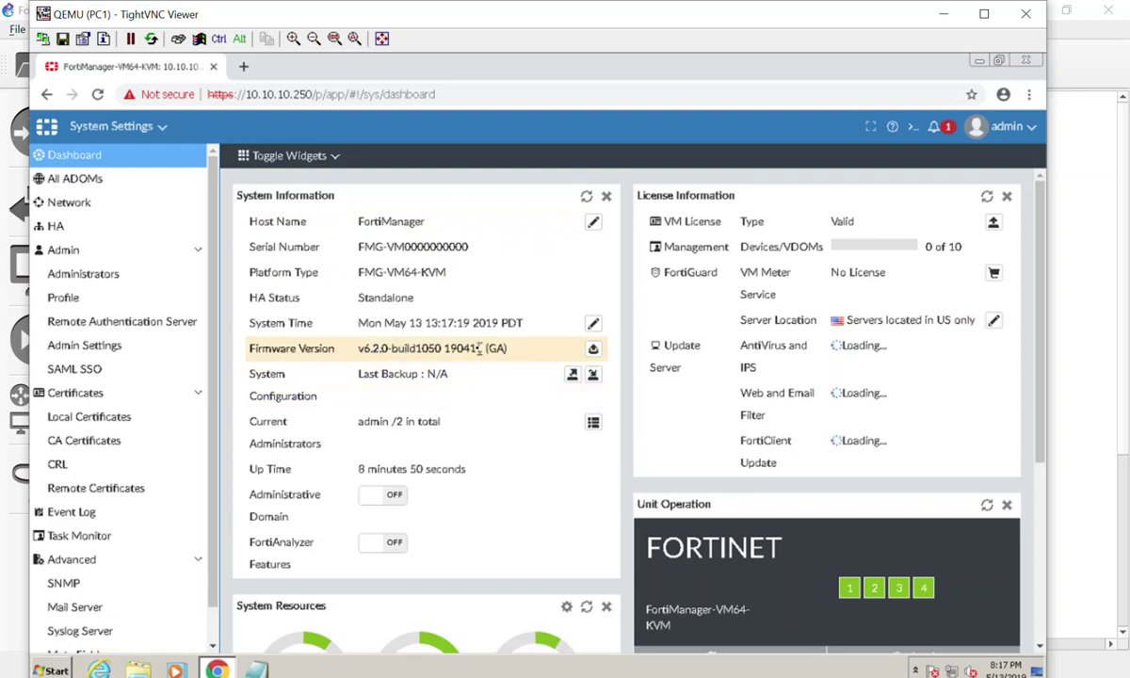
Step: Change the system time zone to (GMT-7:00) Arizona and apply it
left_click(593, 323)
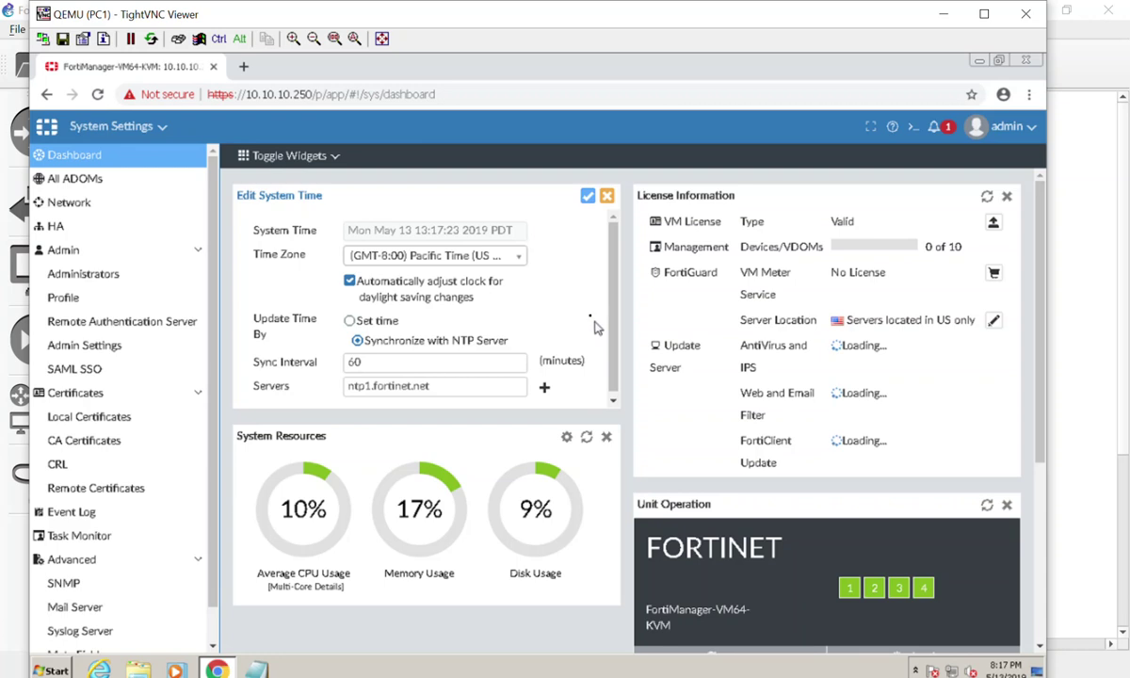
left_click(516, 257)
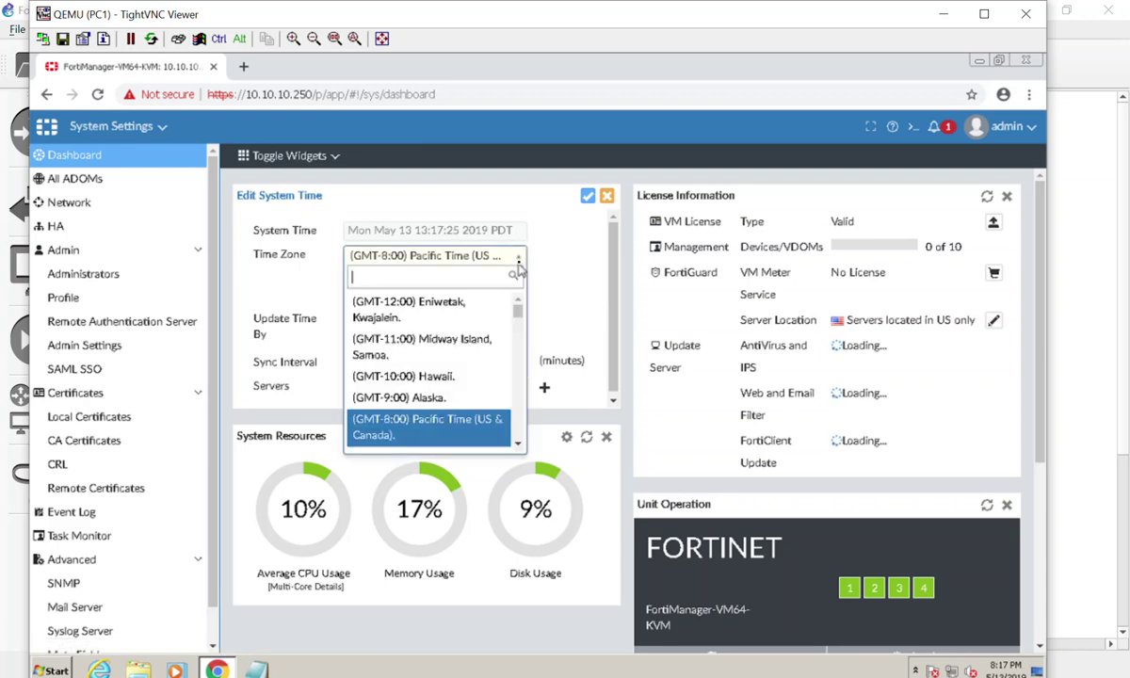
scroll(506, 343, "down", 2)
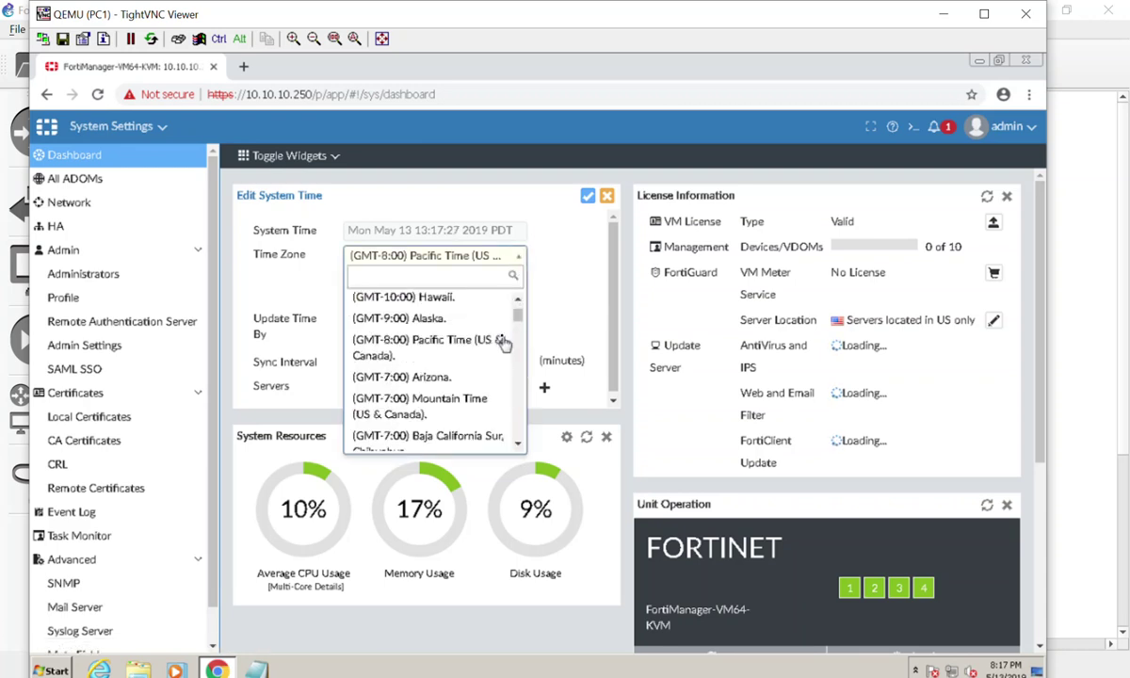
left_click(438, 378)
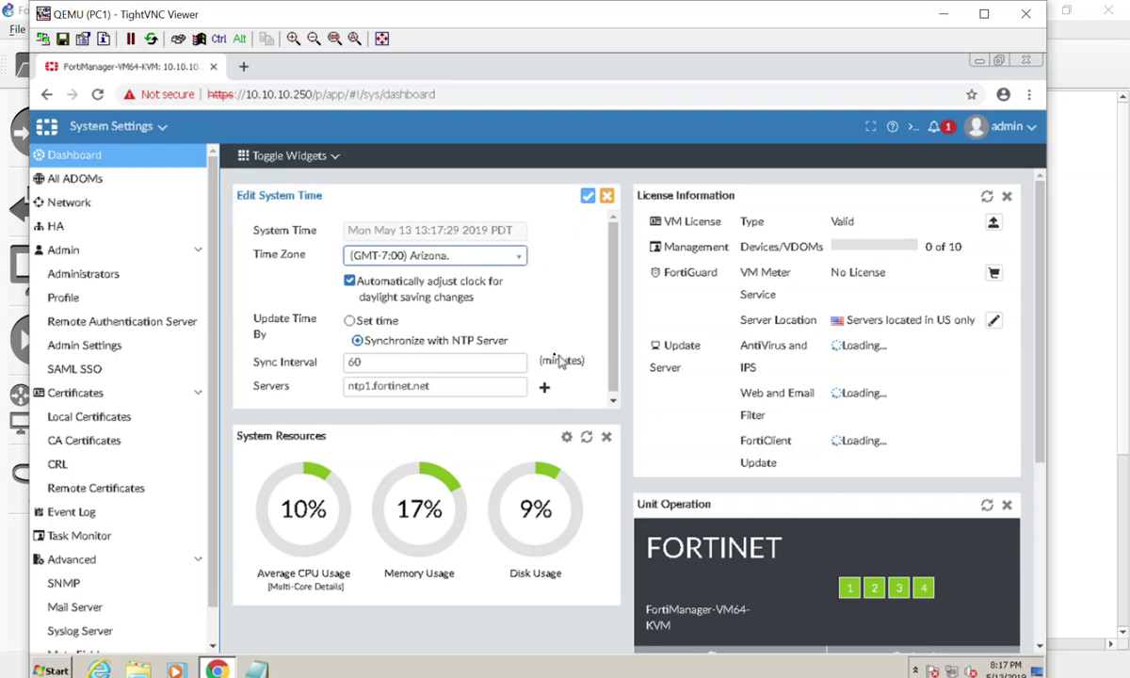
left_click(586, 200)
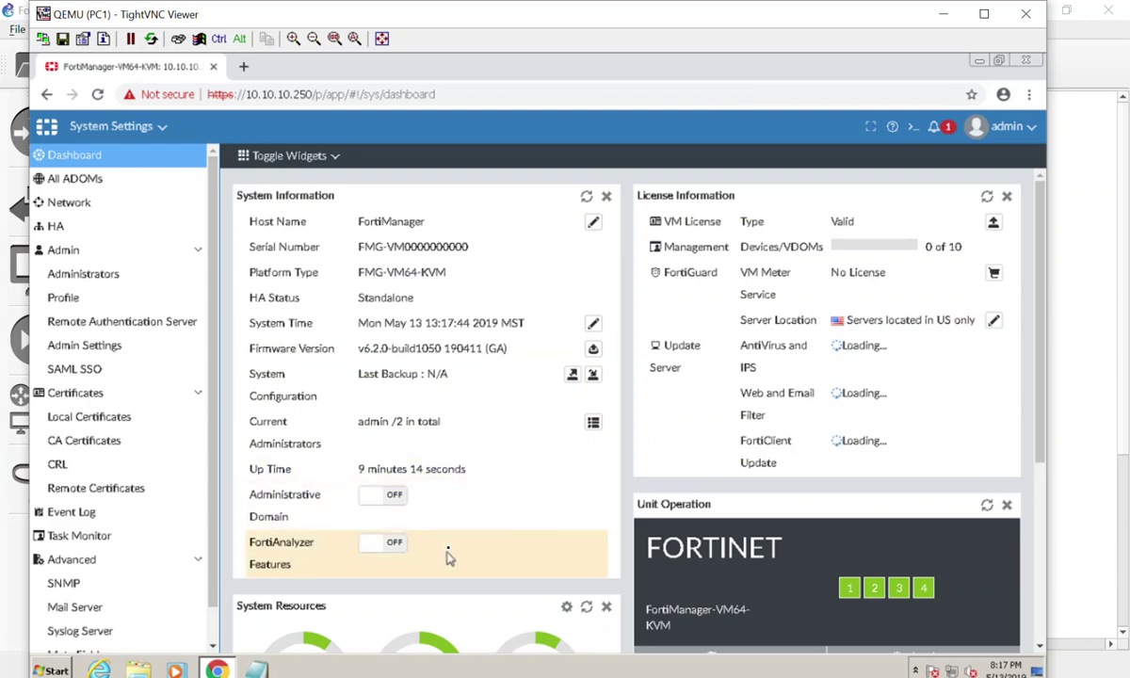
scroll(448, 554, "down", 1)
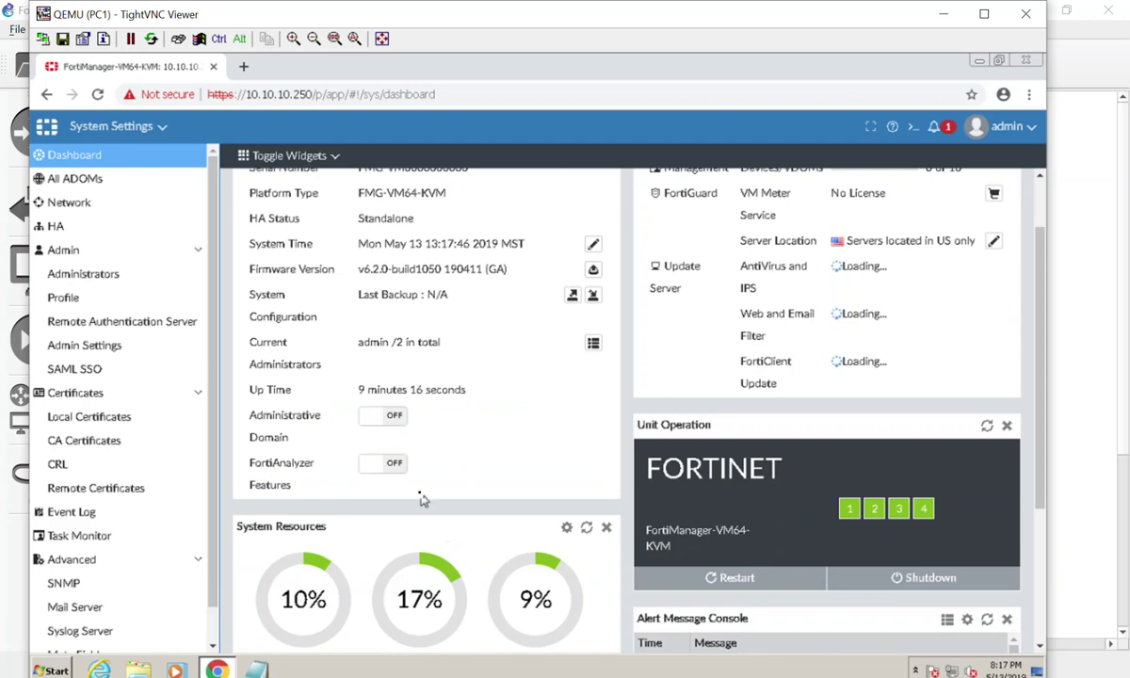
left_click(393, 465)
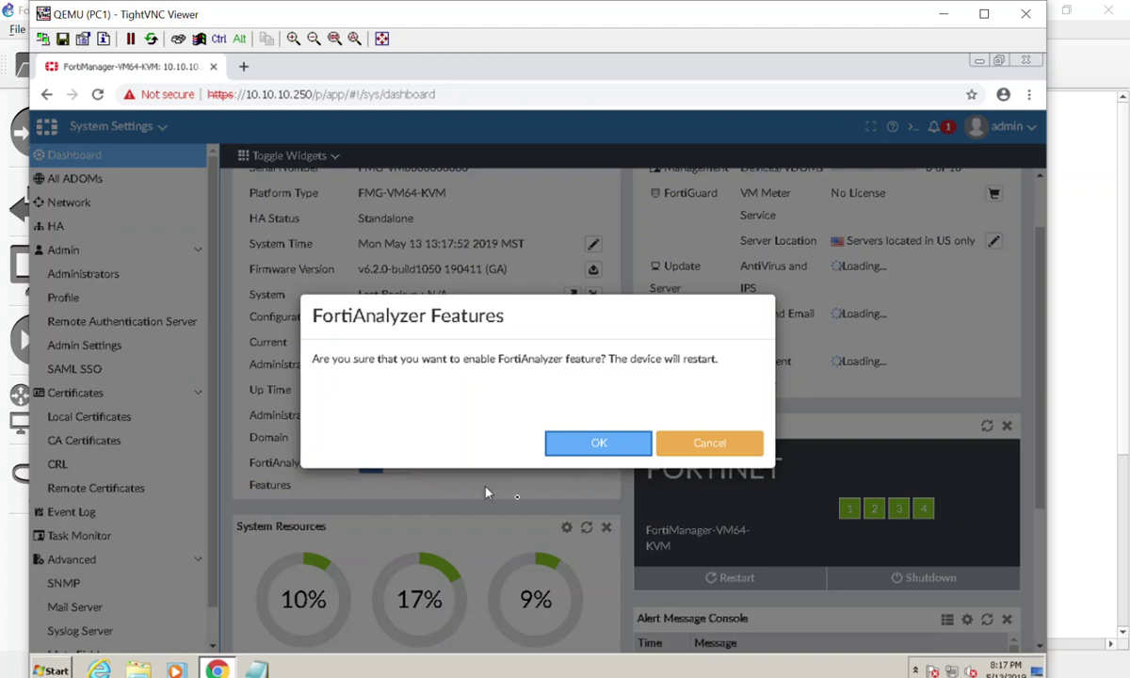
left_click(702, 452)
scroll(497, 469, "down", 3)
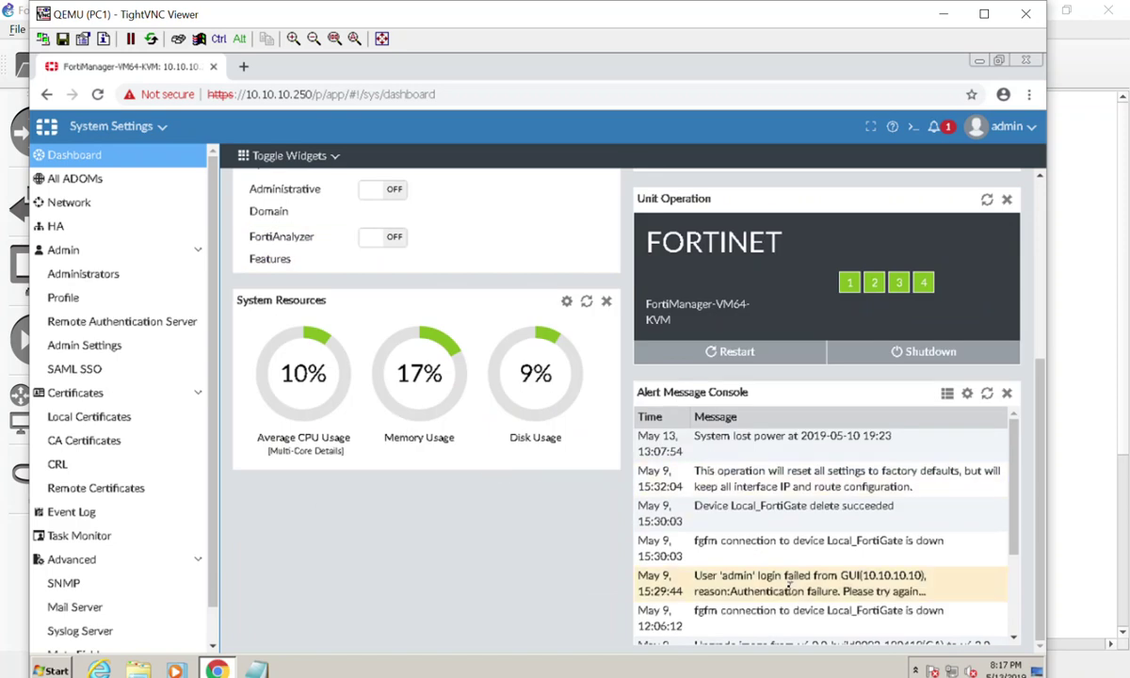
Step: View the notification warning that the VM license expires in 8 days
scroll(809, 499, "up", 2)
scroll(811, 486, "up", 2)
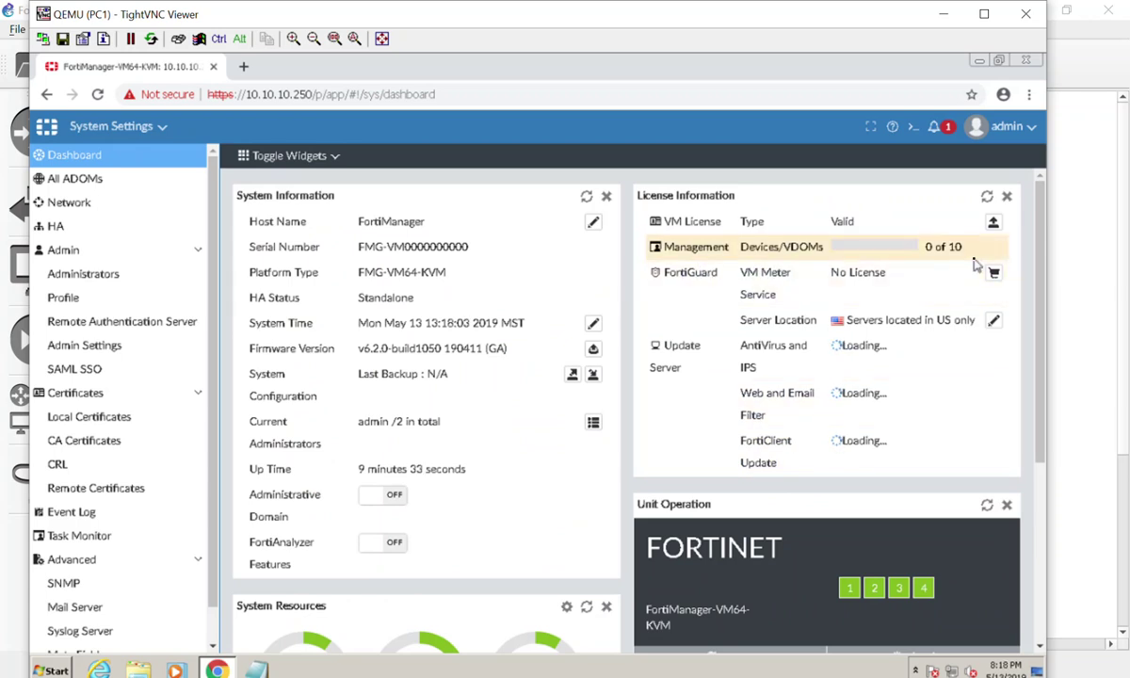
left_click(953, 132)
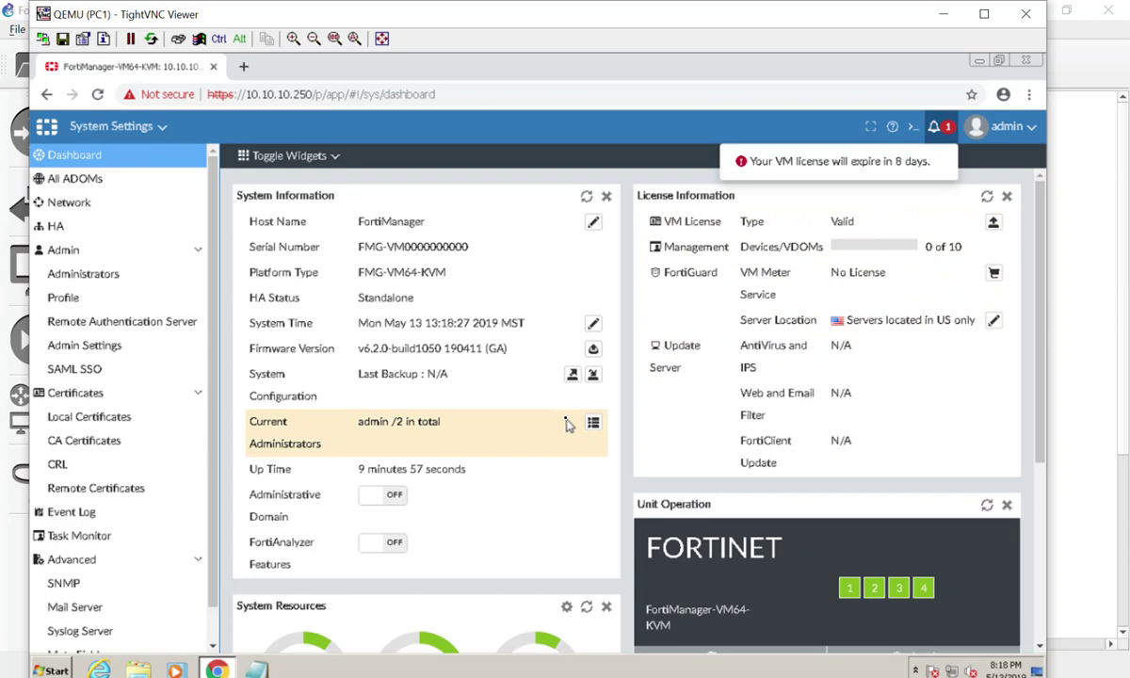
scroll(568, 426, "down", 3)
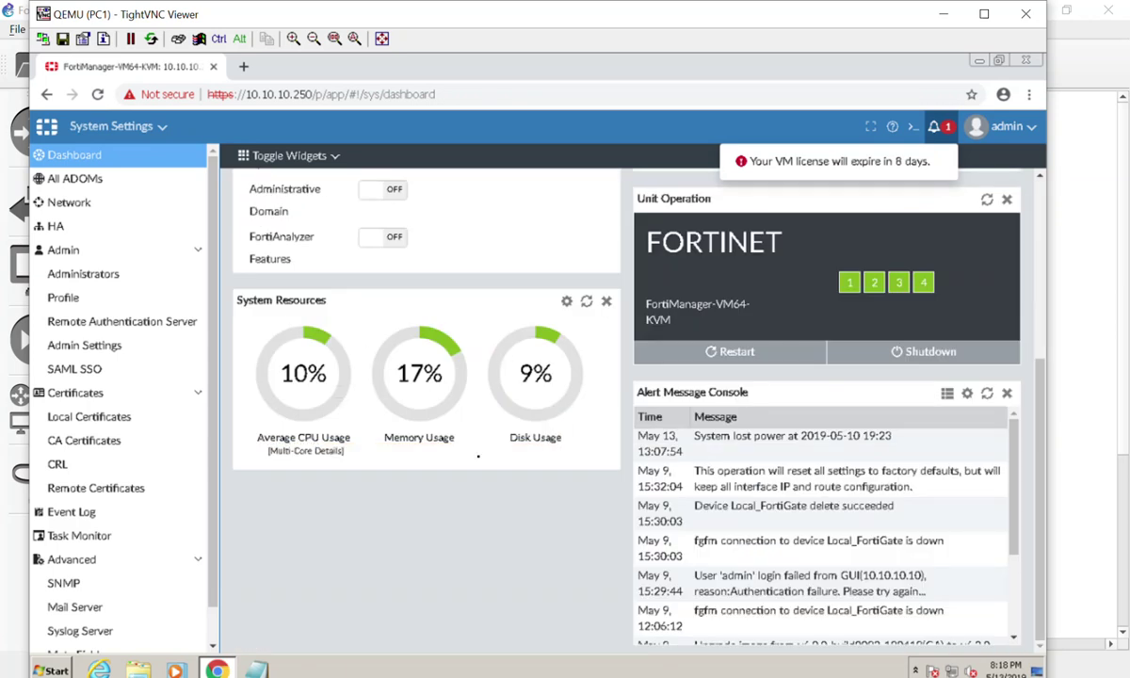
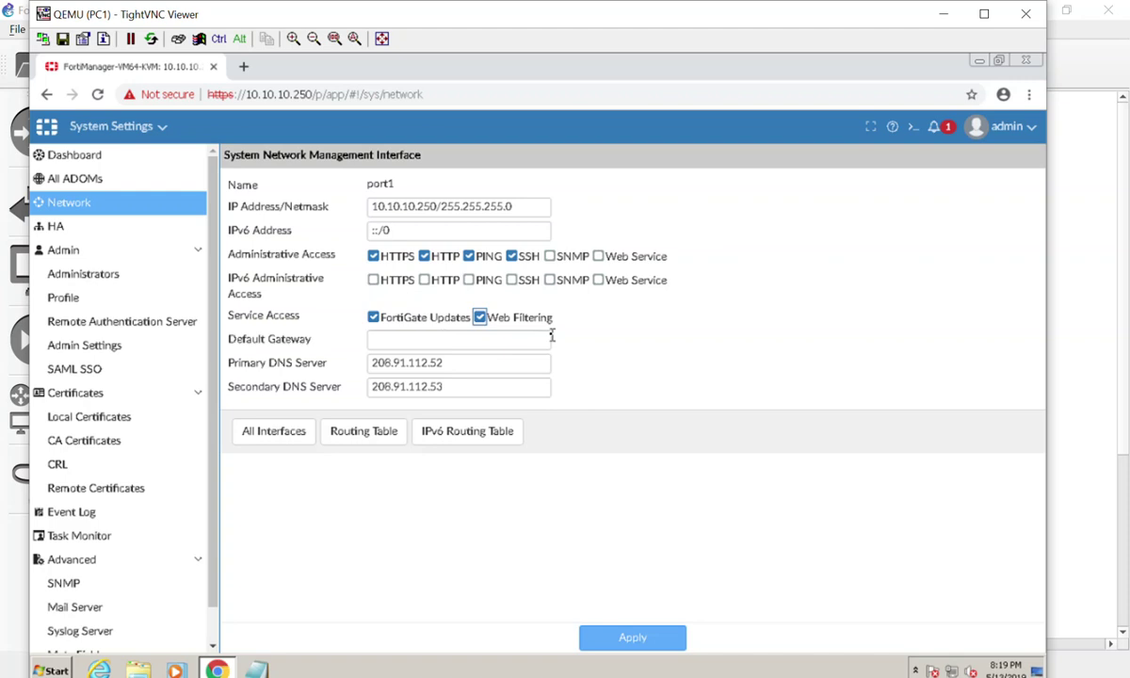
Step: Set the management interface's default gateway to 10.10.10.254 and apply the network settings
left_click(548, 339)
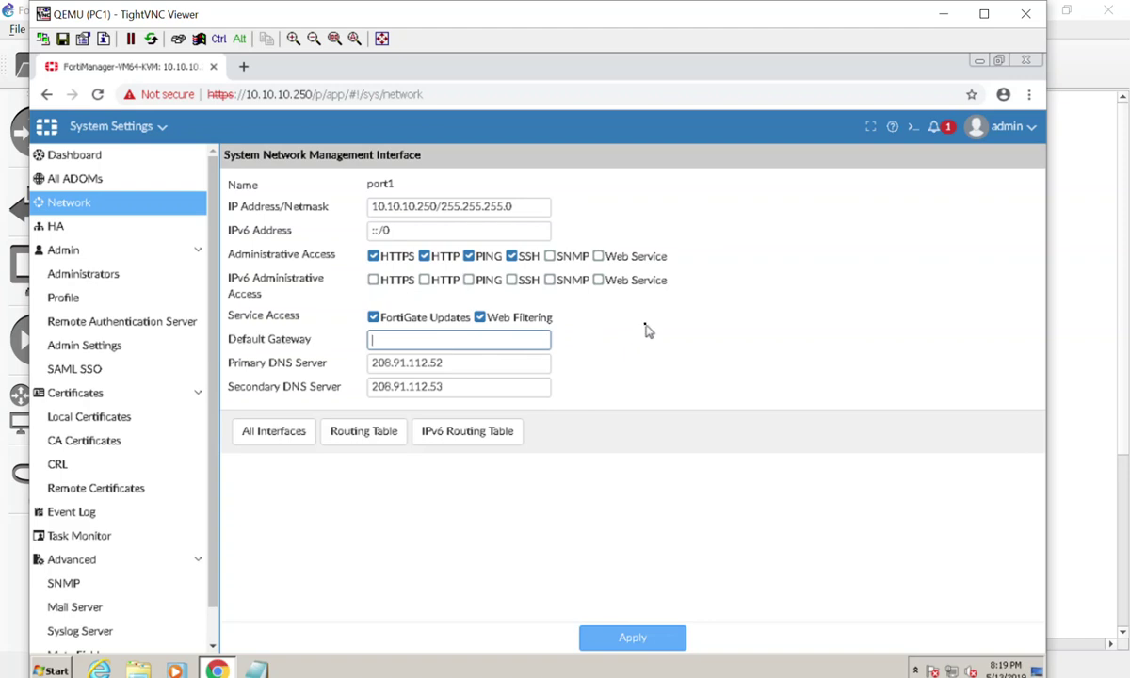
type("10.10.10.254")
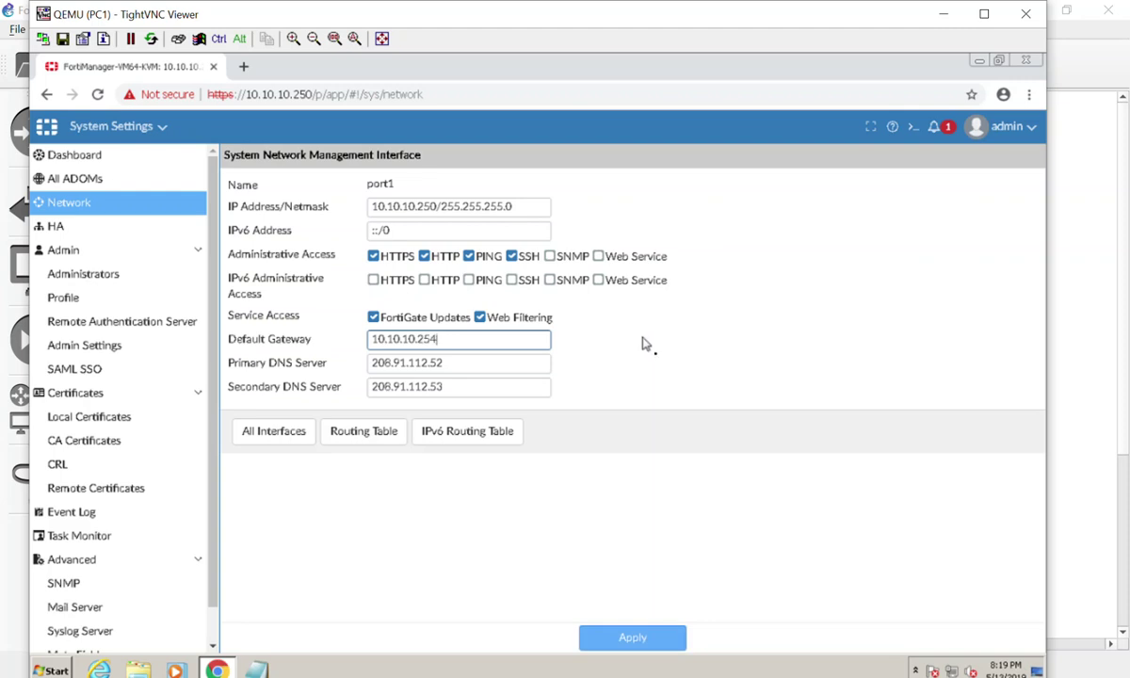
left_click(645, 446)
left_click(606, 635)
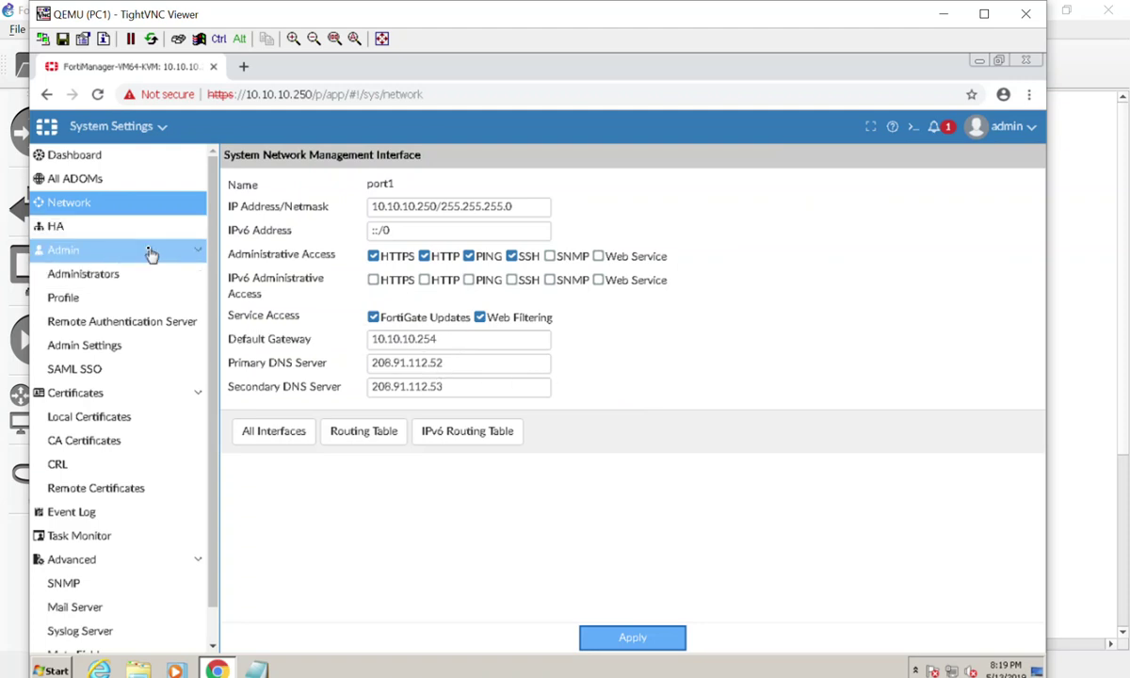
Step: Browse the Administrators and SAML SSO settings pages, then open the Event Log
left_click(146, 278)
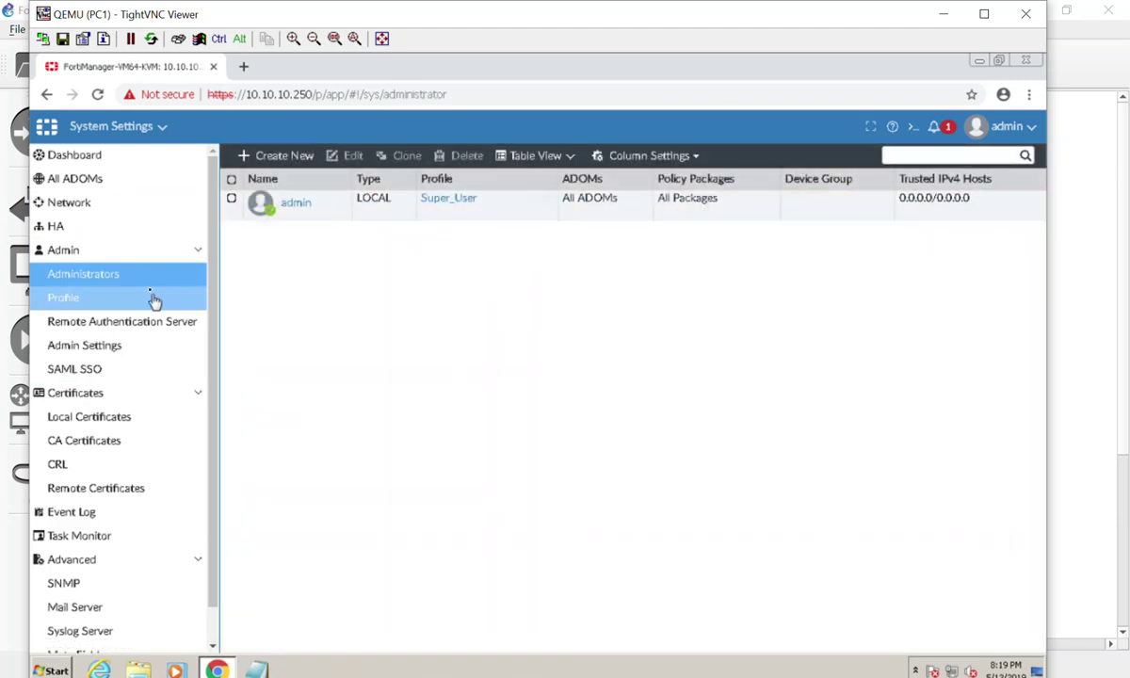
left_click(156, 375)
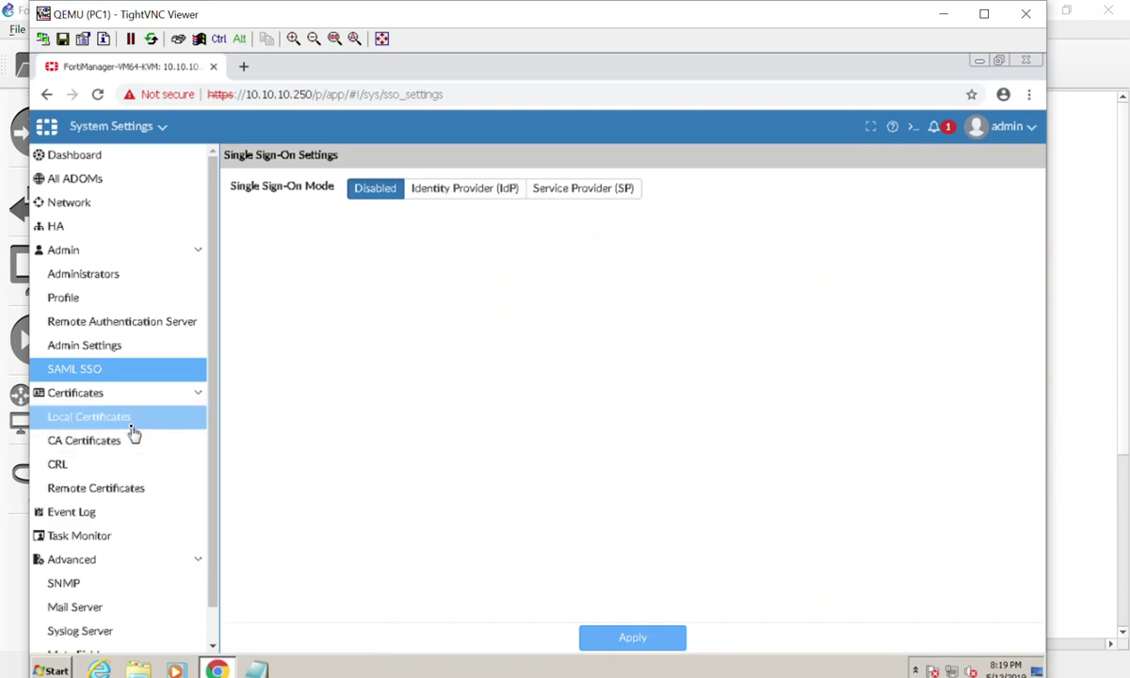
scroll(133, 432, "down", 1)
left_click(134, 480)
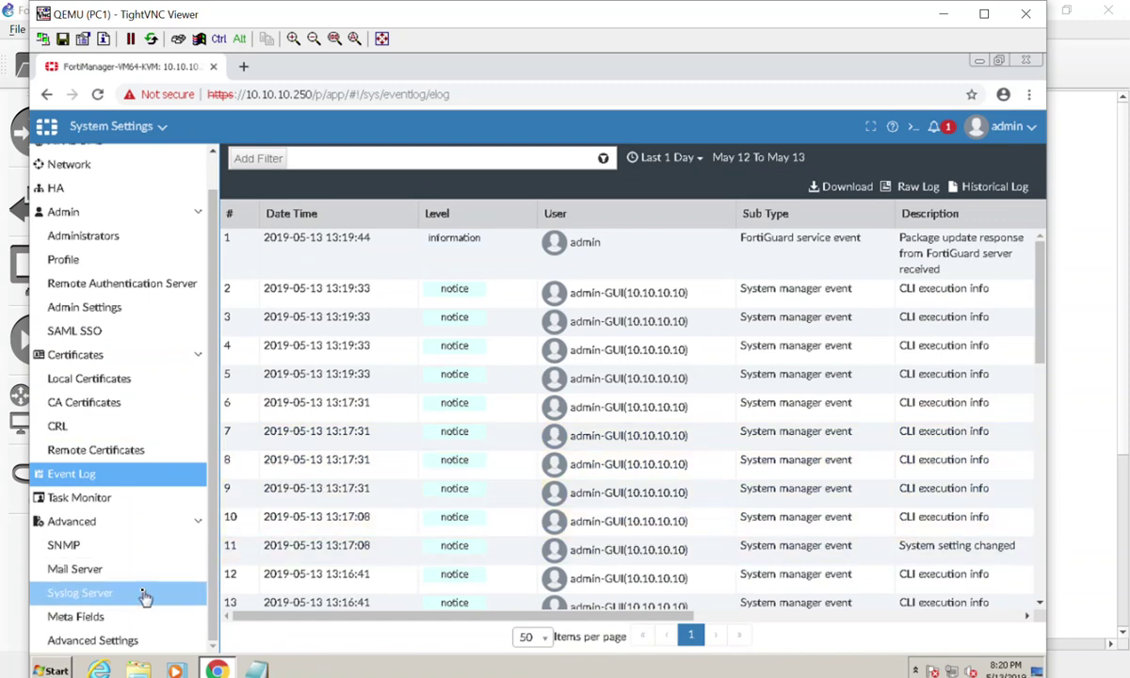
Step: View Task Monitor, SNMP, Mail Server and Syslog Server pages, ending on Advanced Settings
left_click(115, 495)
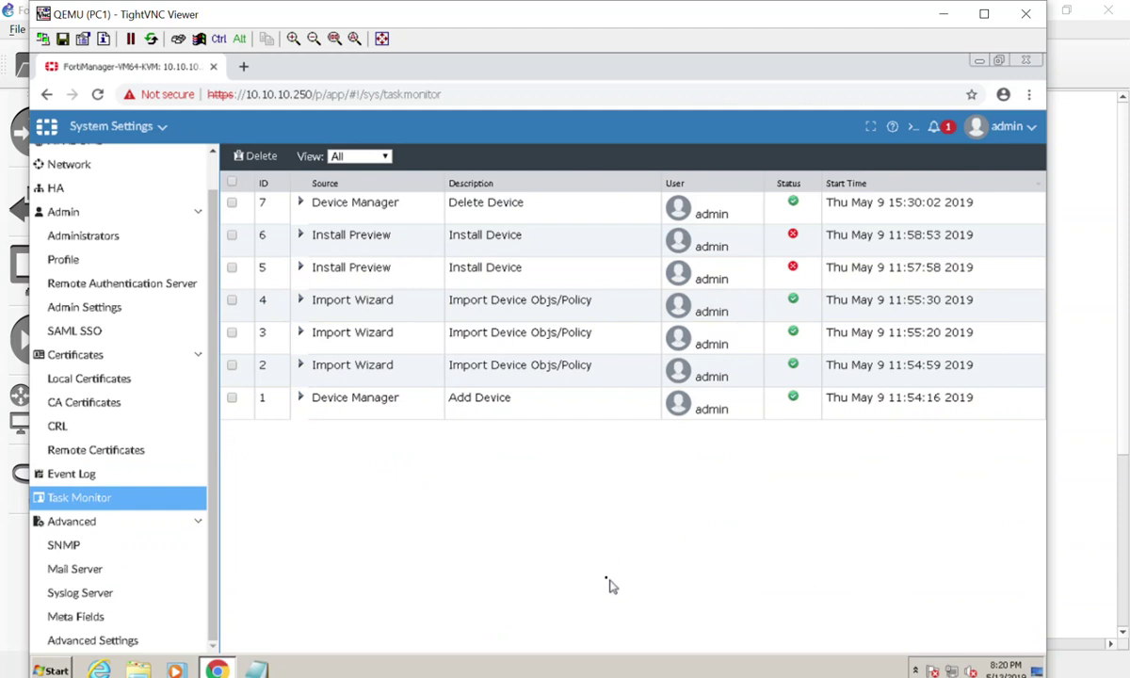
left_click(146, 546)
left_click(141, 571)
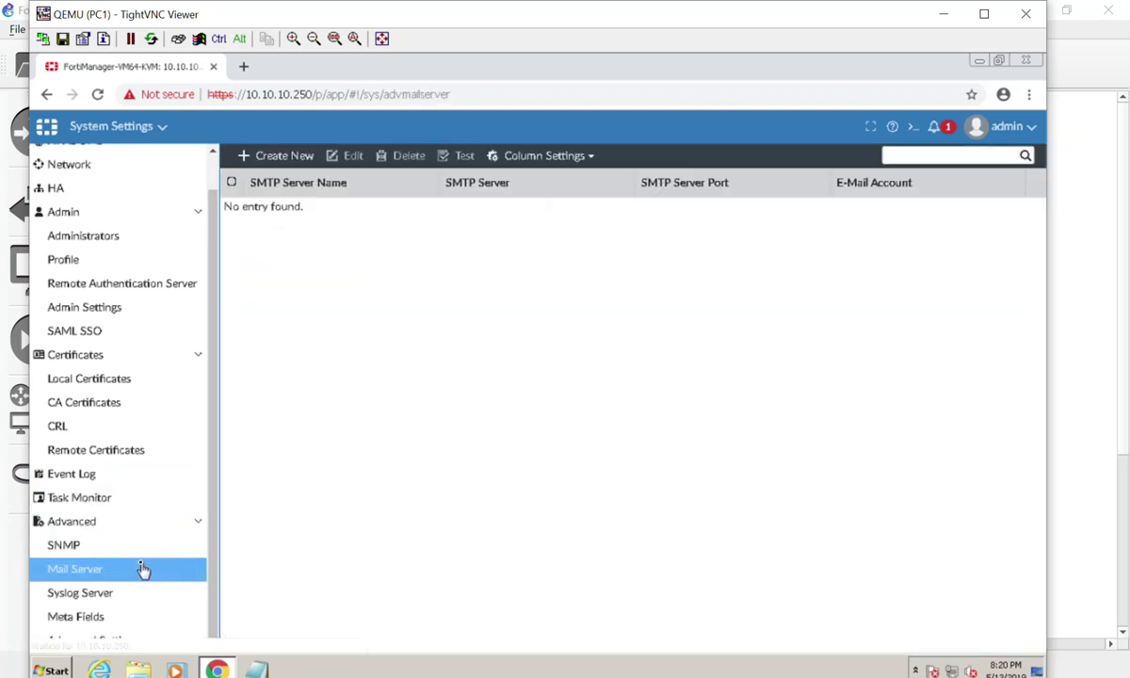
left_click(143, 593)
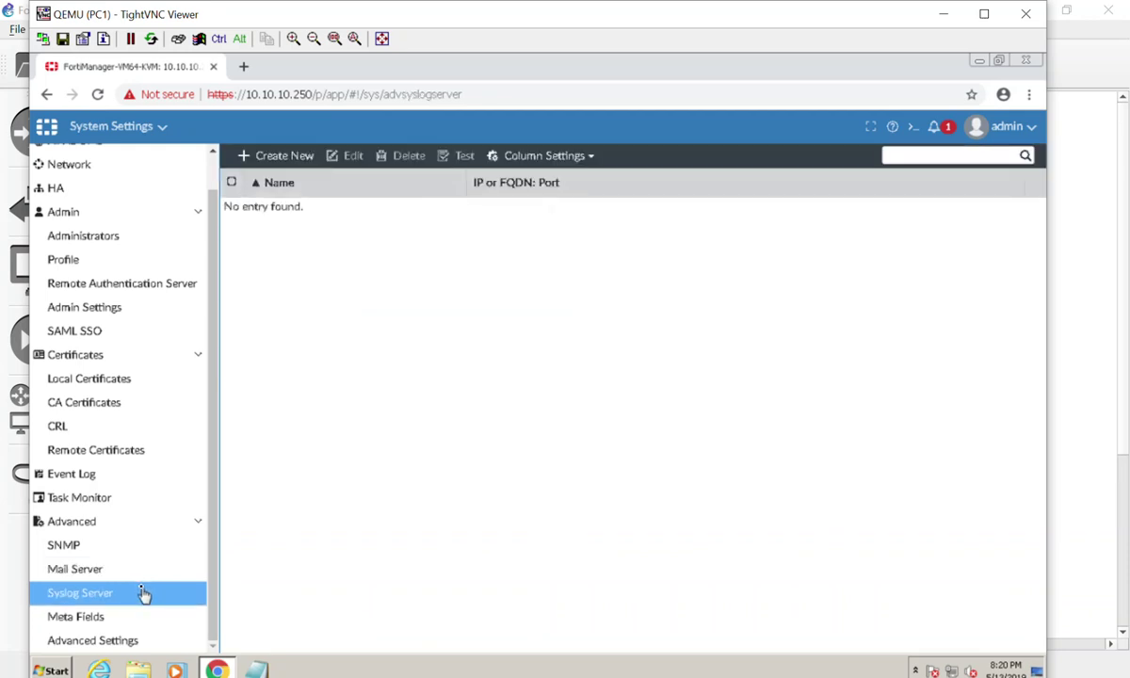
left_click(141, 642)
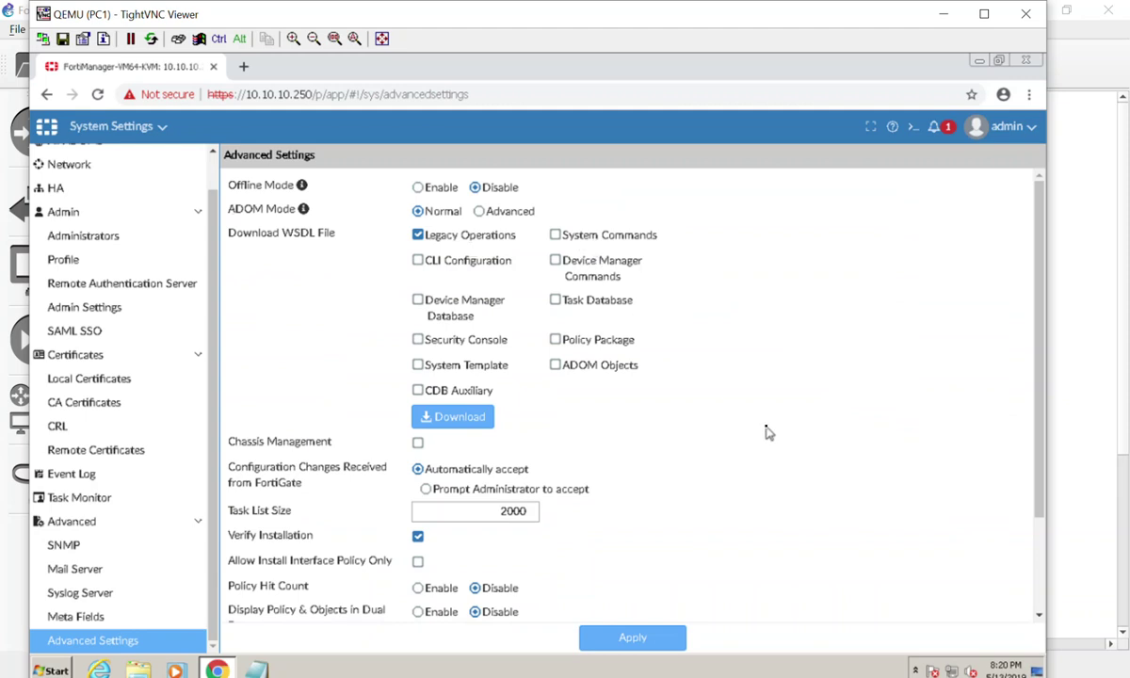
Step: Scroll through the Advanced Settings page, then switch to the All ADOMs list
scroll(767, 431, "down", 3)
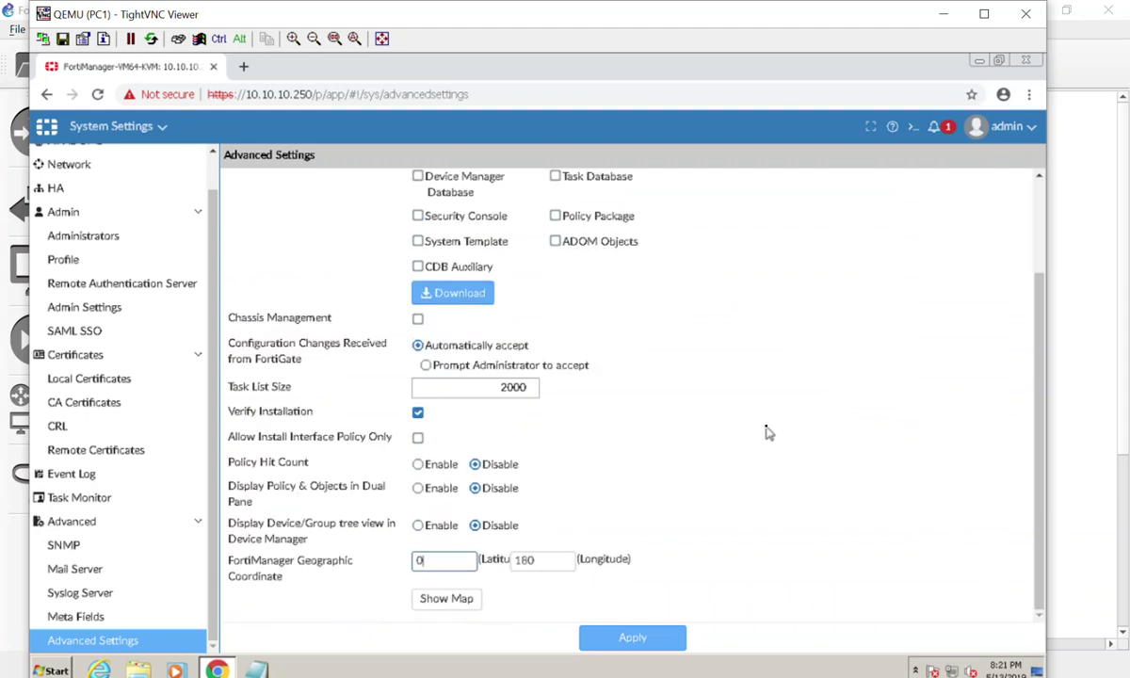
scroll(767, 431, "up", 3)
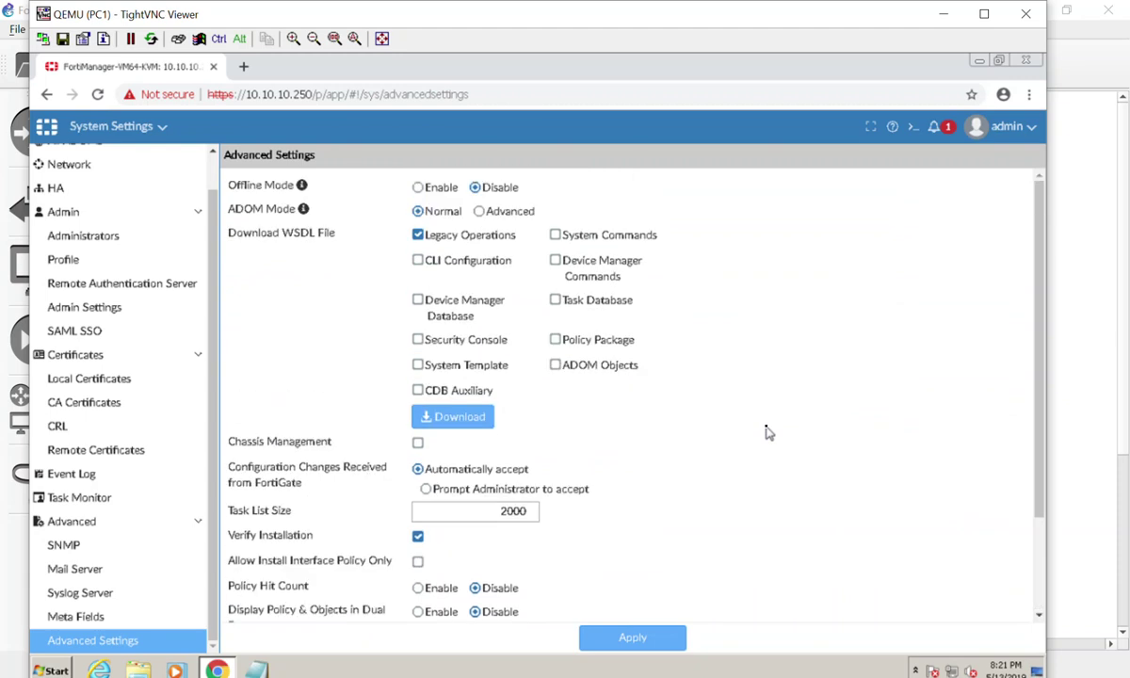
scroll(146, 497, "up", 1)
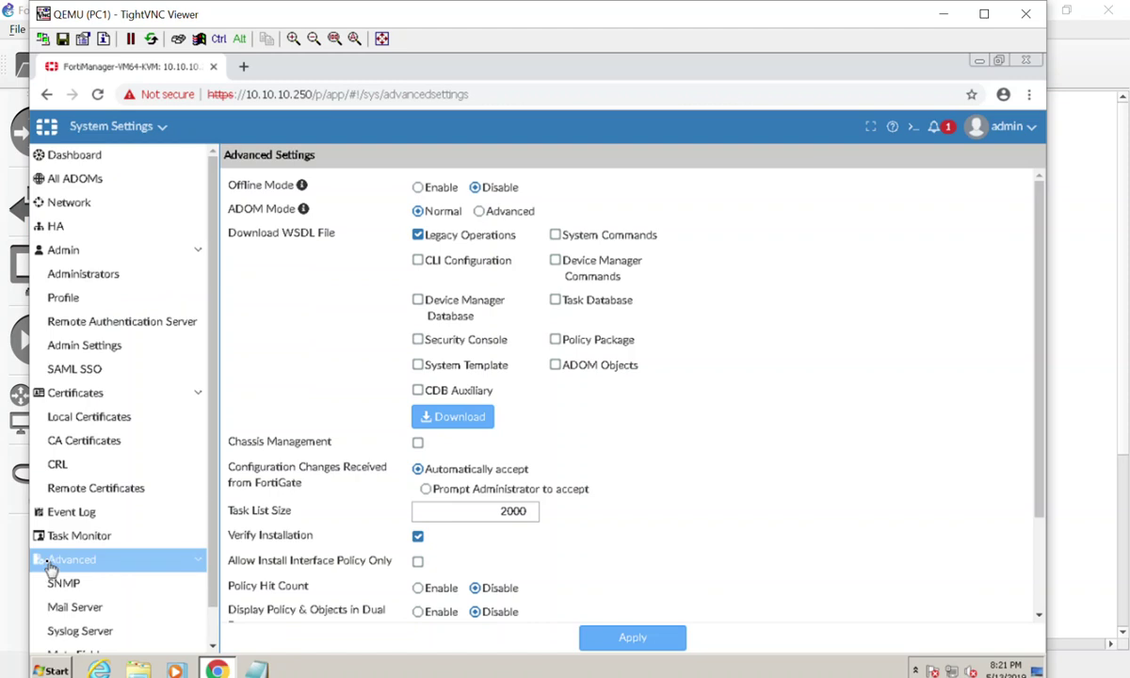
left_click(70, 179)
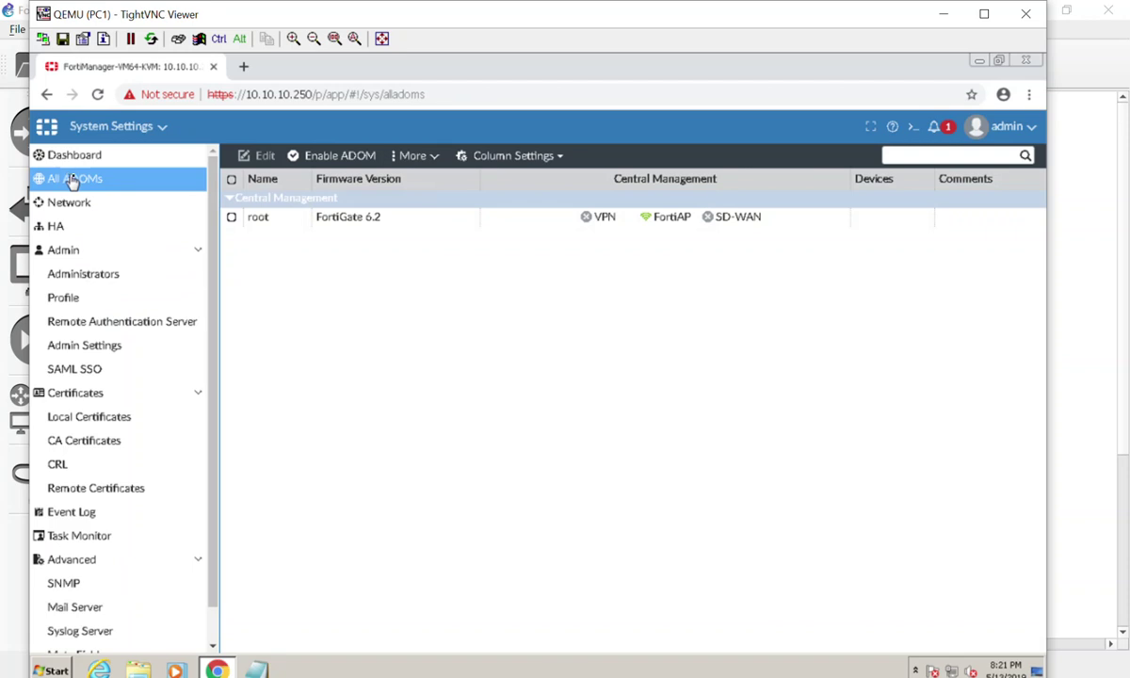
Step: Select the root ADOM, check the admin account menu, then return to the module home screen
left_click(341, 217)
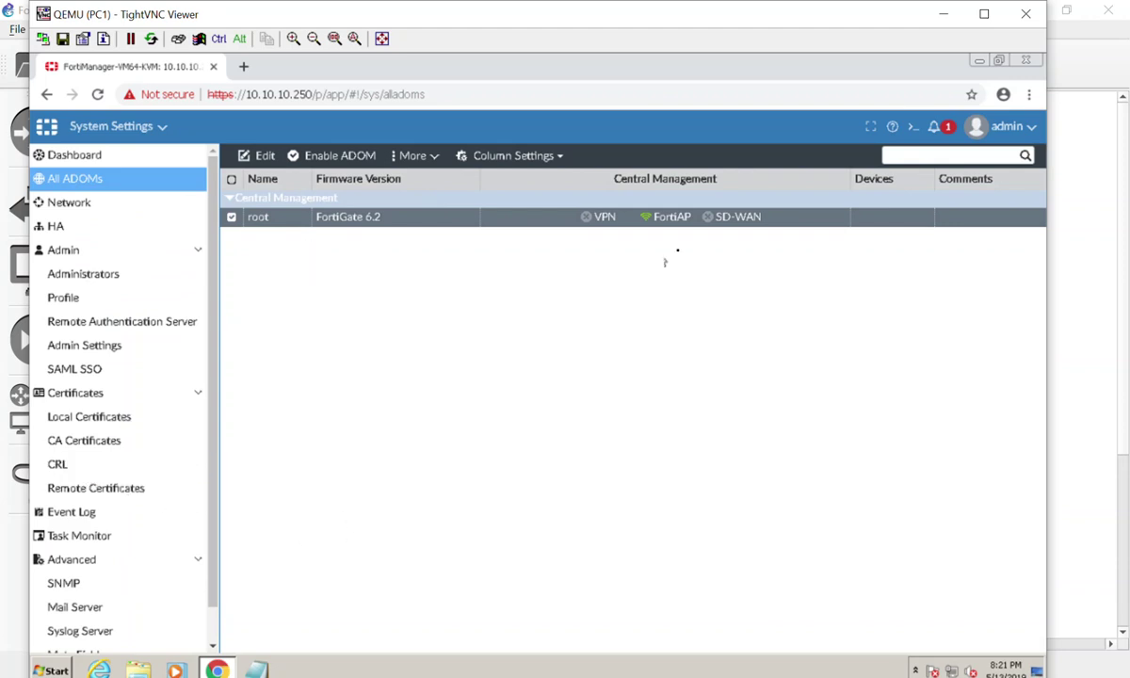
left_click(1024, 132)
left_click(1026, 137)
left_click(1026, 136)
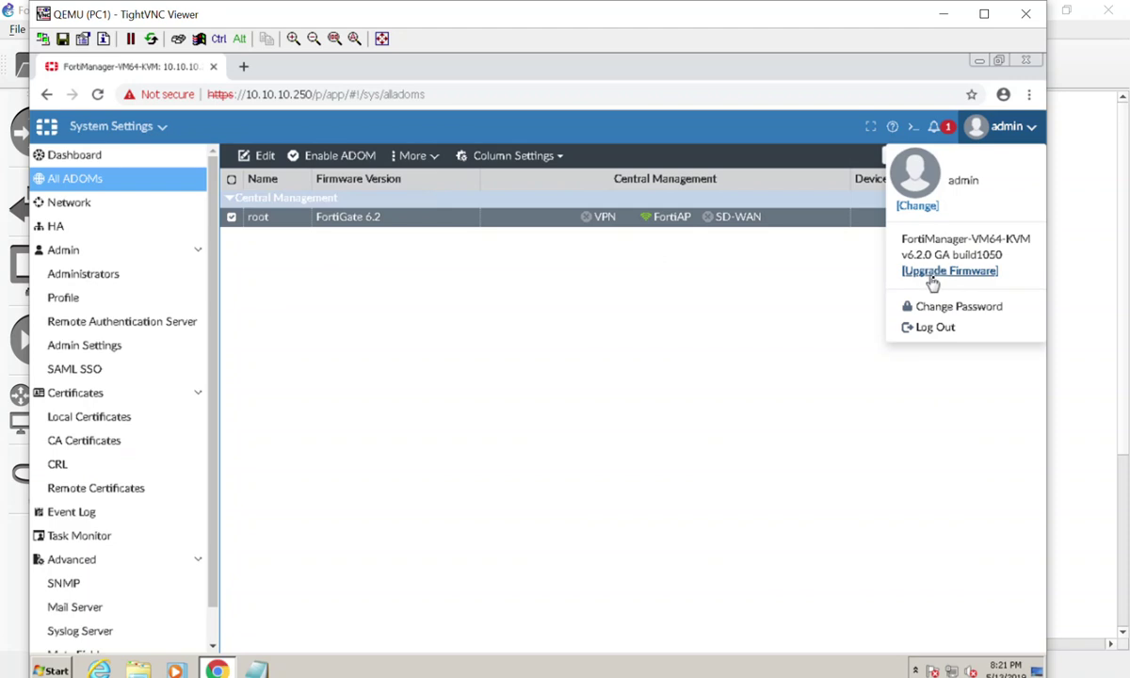
left_click(615, 348)
left_click(46, 126)
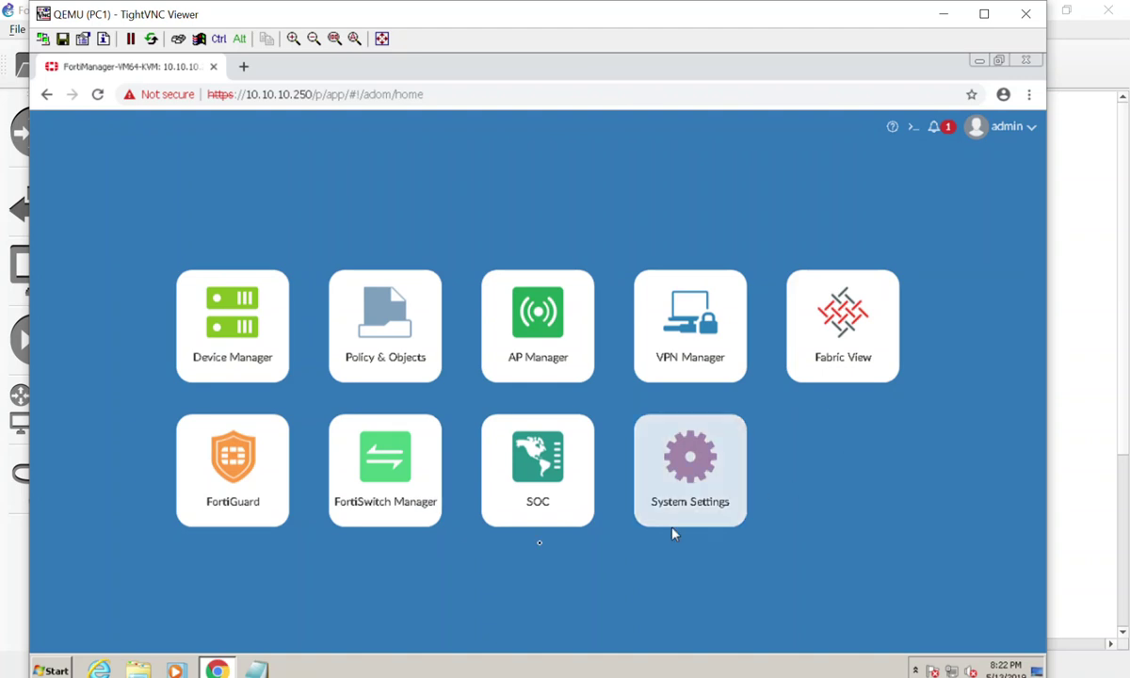
Step: In Device Manager, view the Firmware, Licence, Provisioning Templates, Scripts and SD-WAN pages
left_click(260, 365)
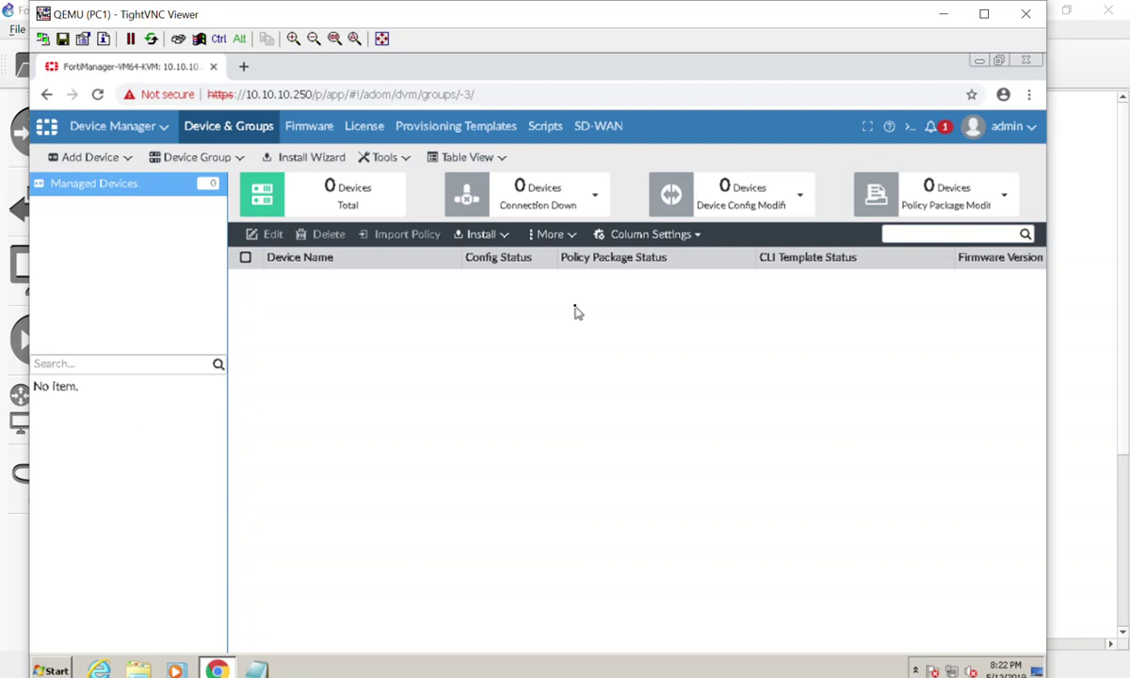
left_click(311, 132)
left_click(366, 134)
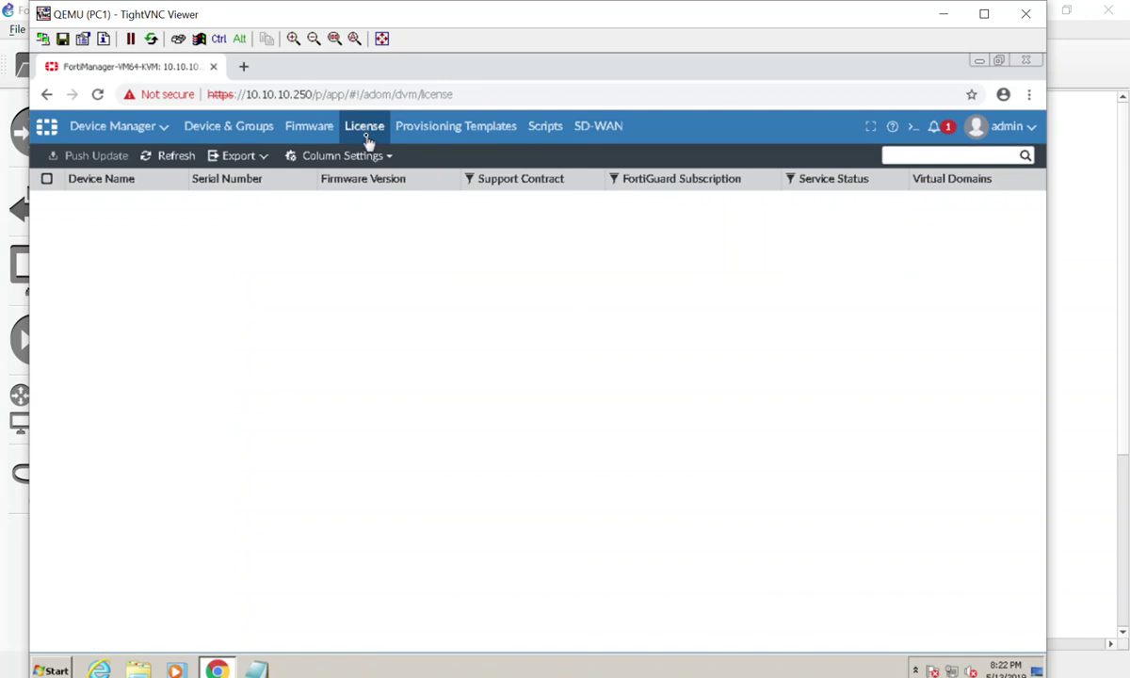
left_click(458, 131)
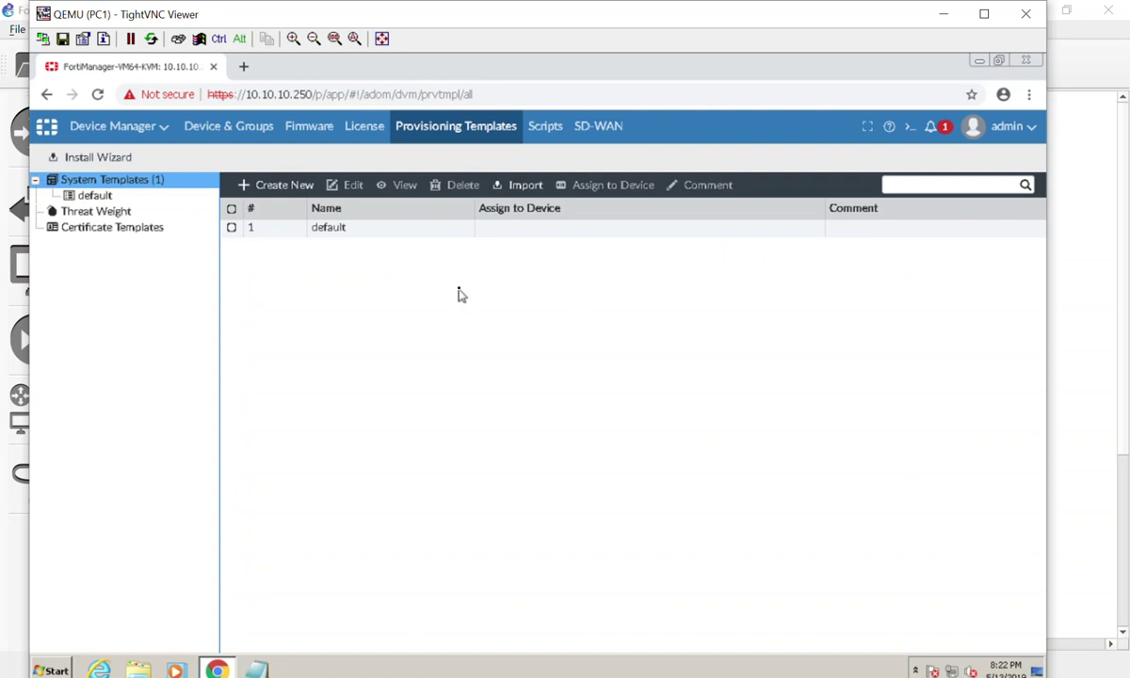
left_click(549, 131)
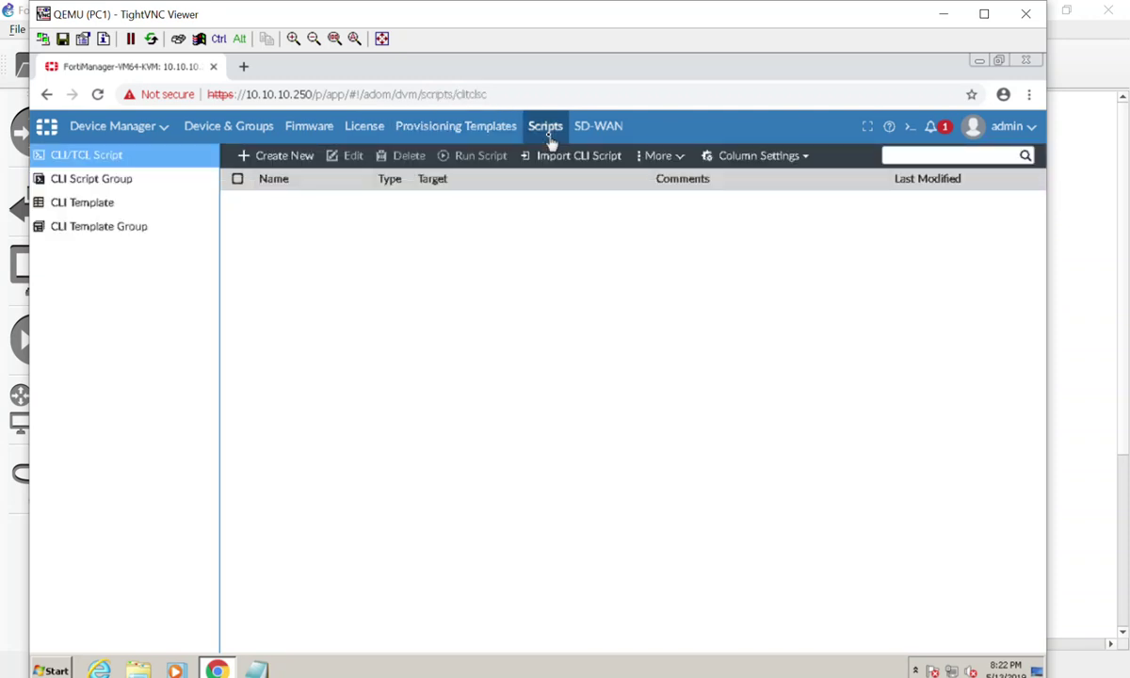
left_click(591, 132)
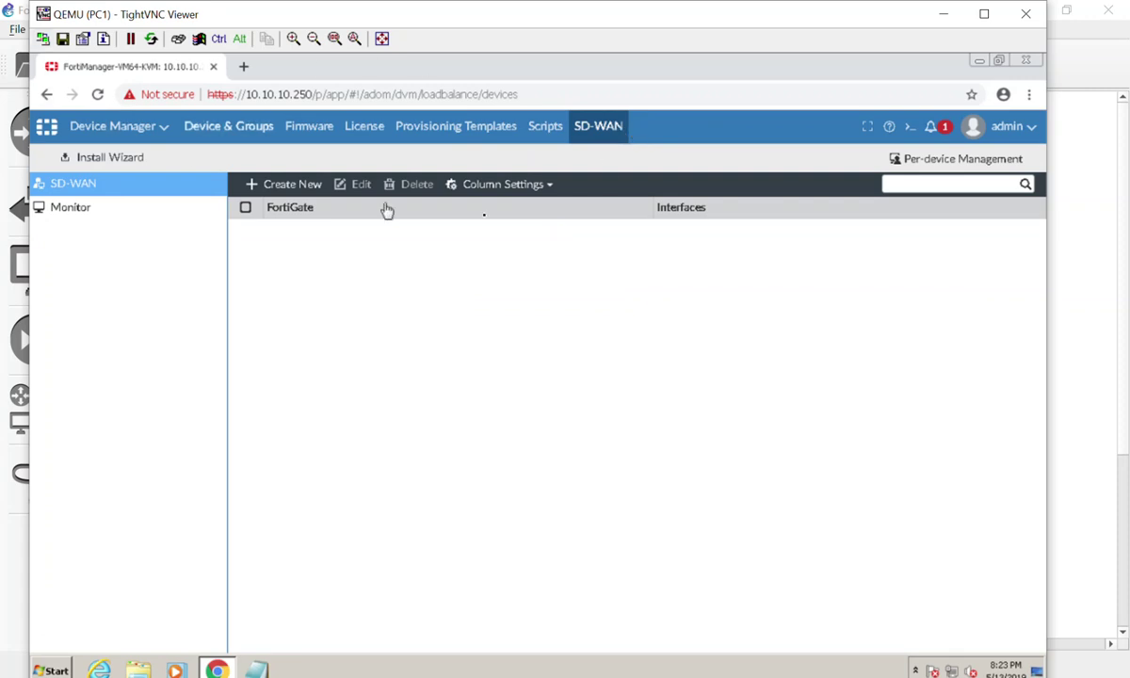
left_click(132, 128)
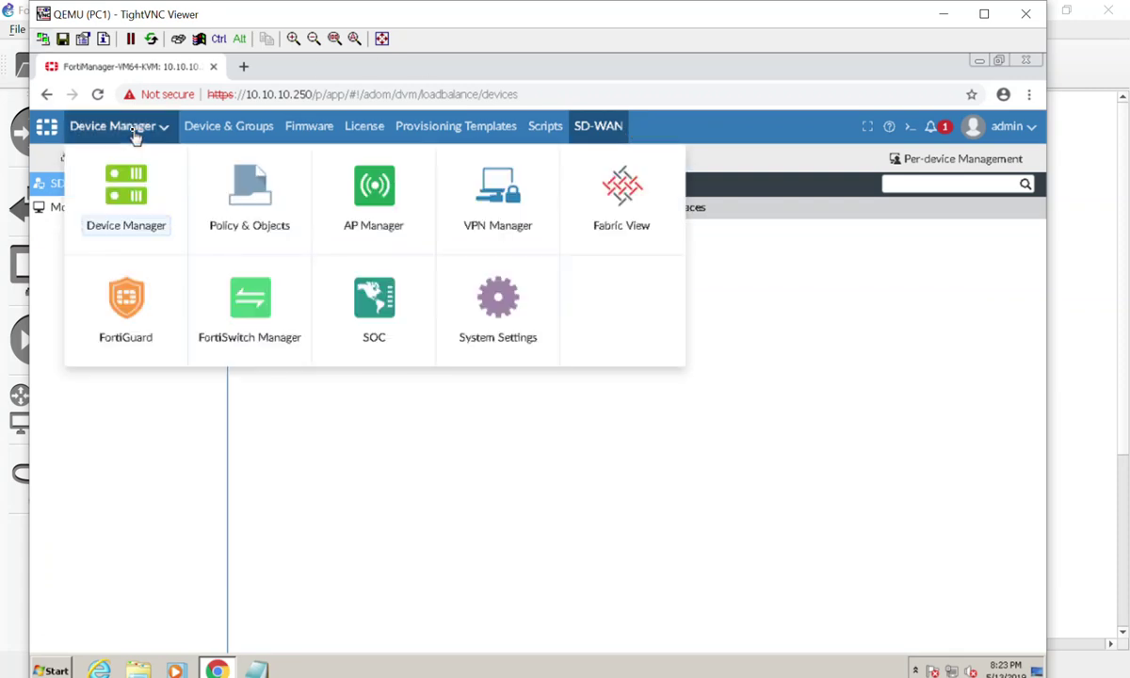
Step: Launch Policy & Objects to view the default package's IPv4 policy with its Implicit Deny rule
left_click(250, 205)
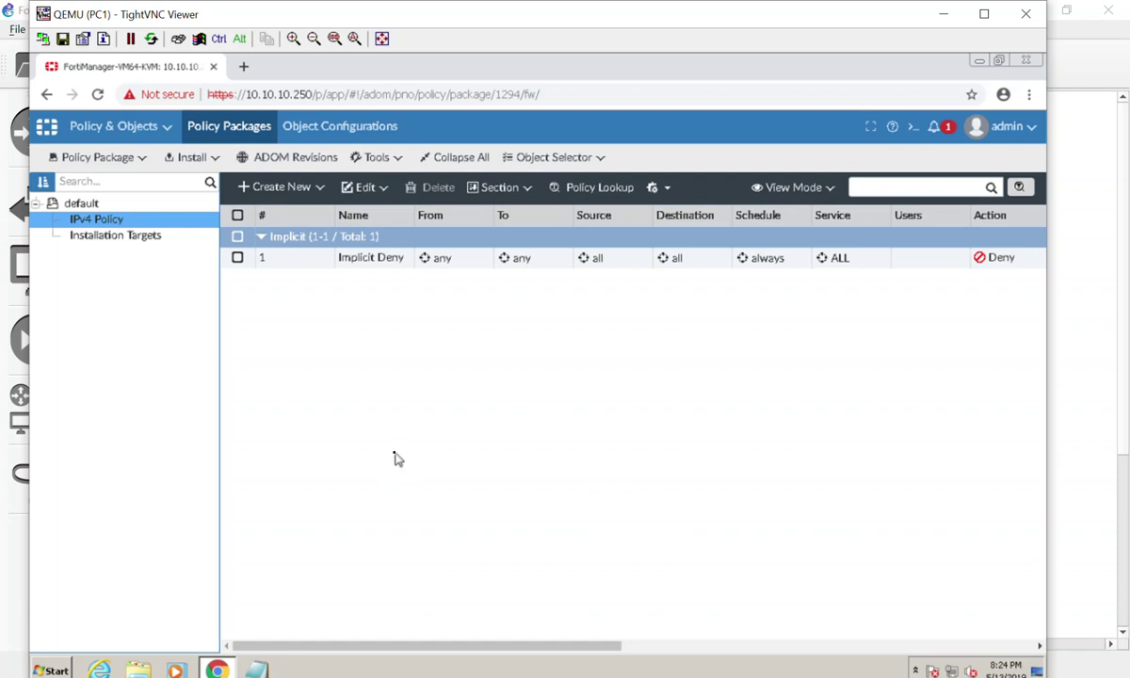
Step: Open the module launcher from the Policy & Objects top bar
left_click(147, 139)
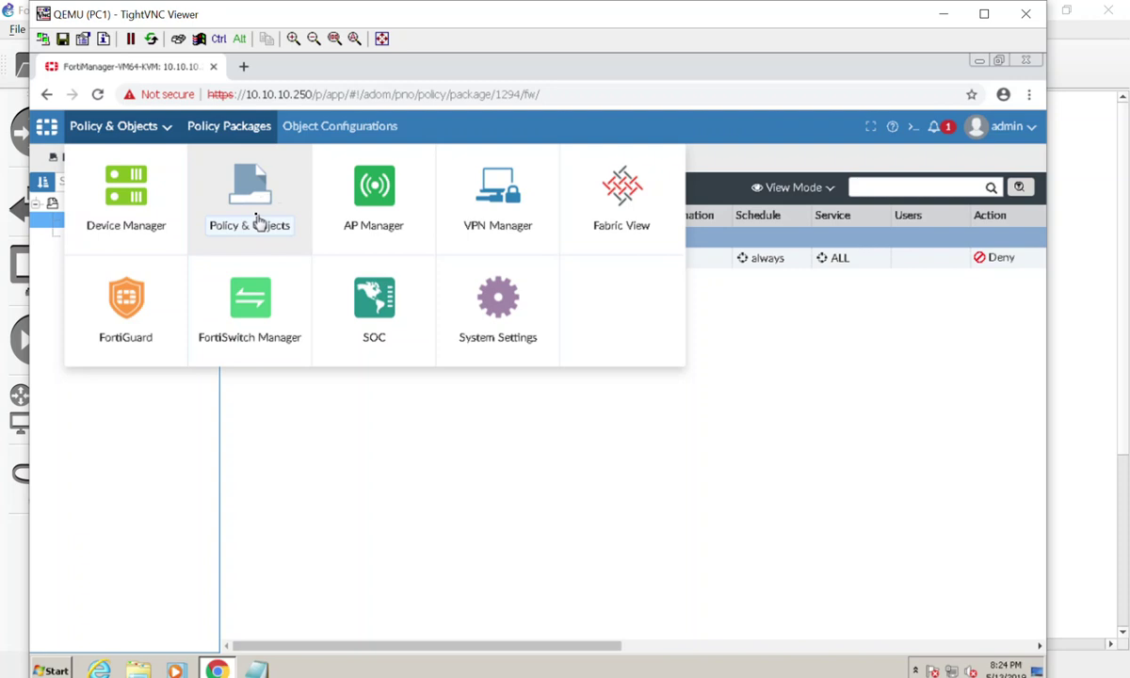
Step: Open AP Manager to view its empty Managed APs list, then reopen the module launcher
left_click(361, 209)
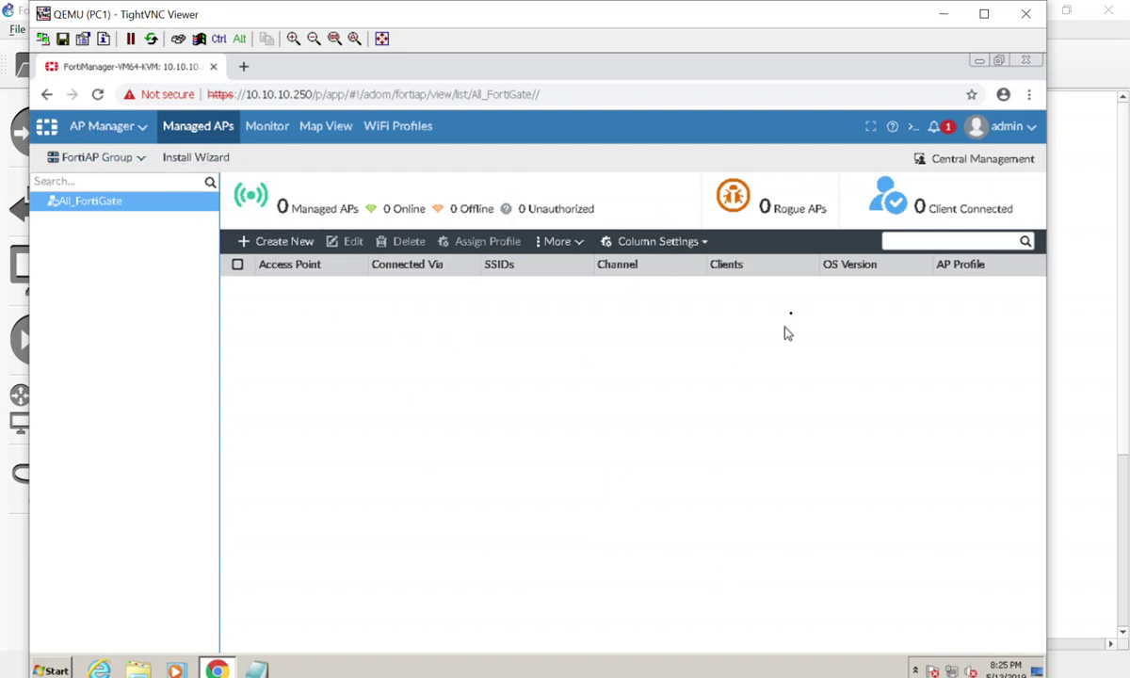
left_click(110, 135)
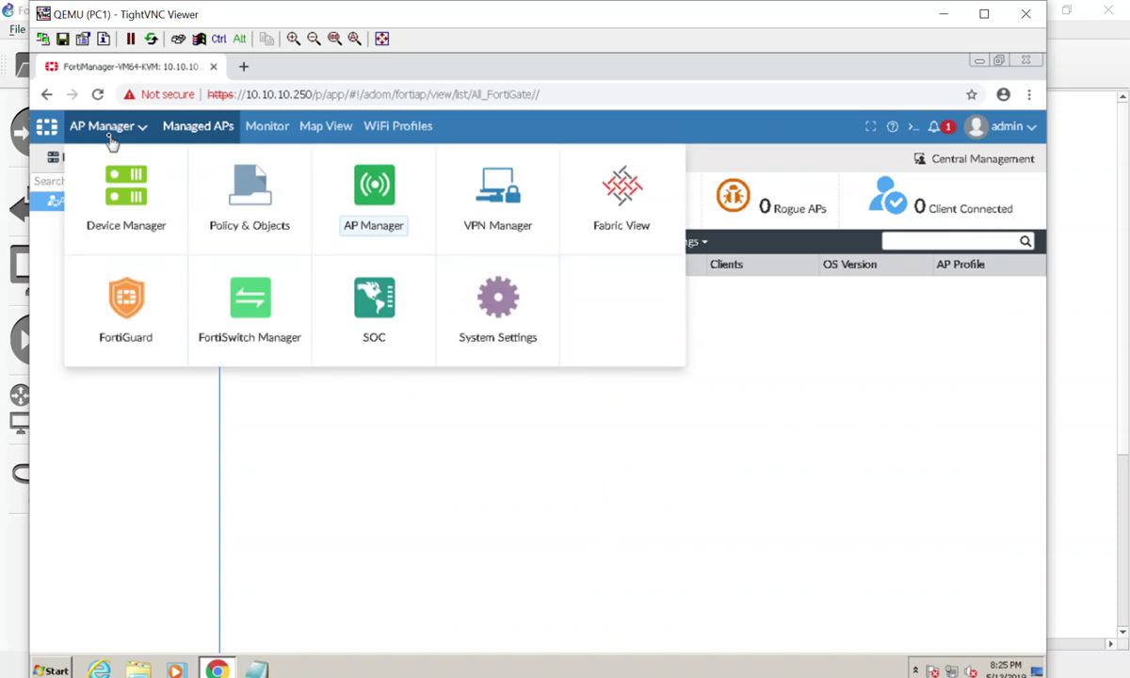
Step: In VPN Manager, view the Monitor, Map View and SSL VPN pages, returning to IPsec VPN
left_click(527, 234)
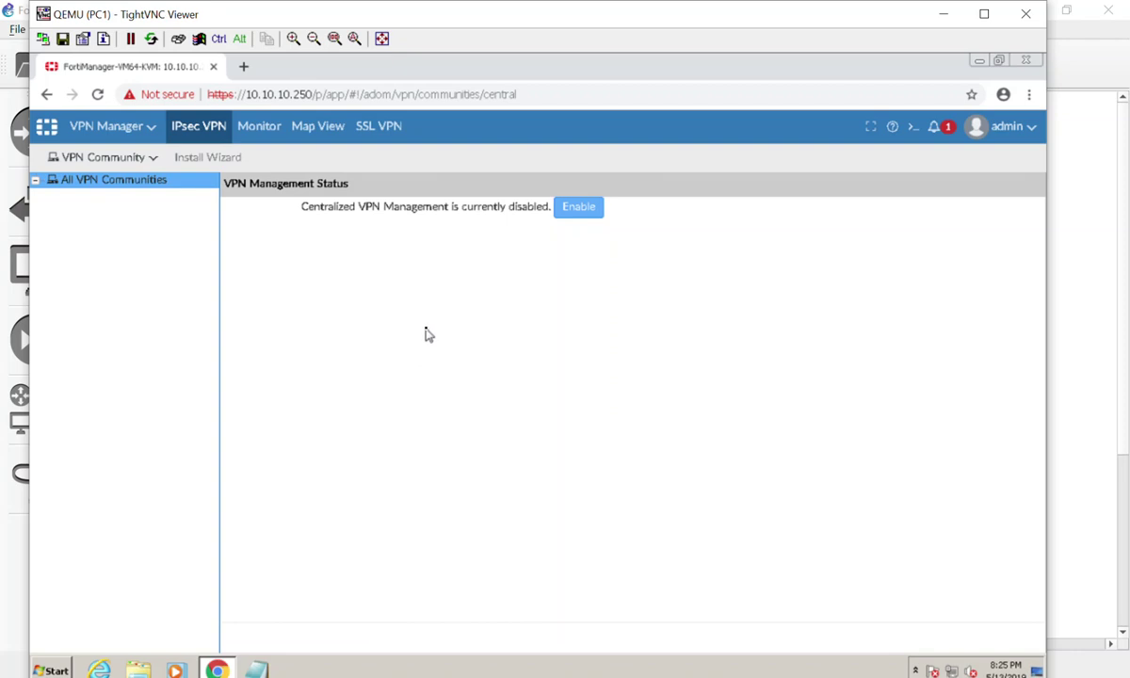
left_click(260, 130)
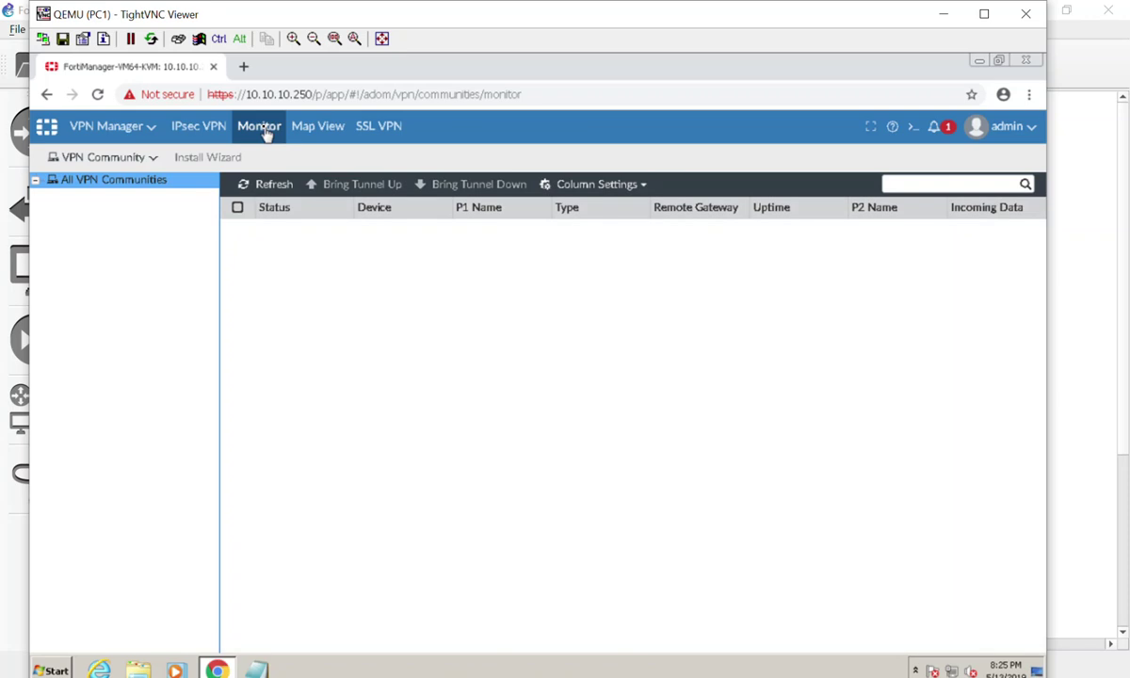
left_click(304, 136)
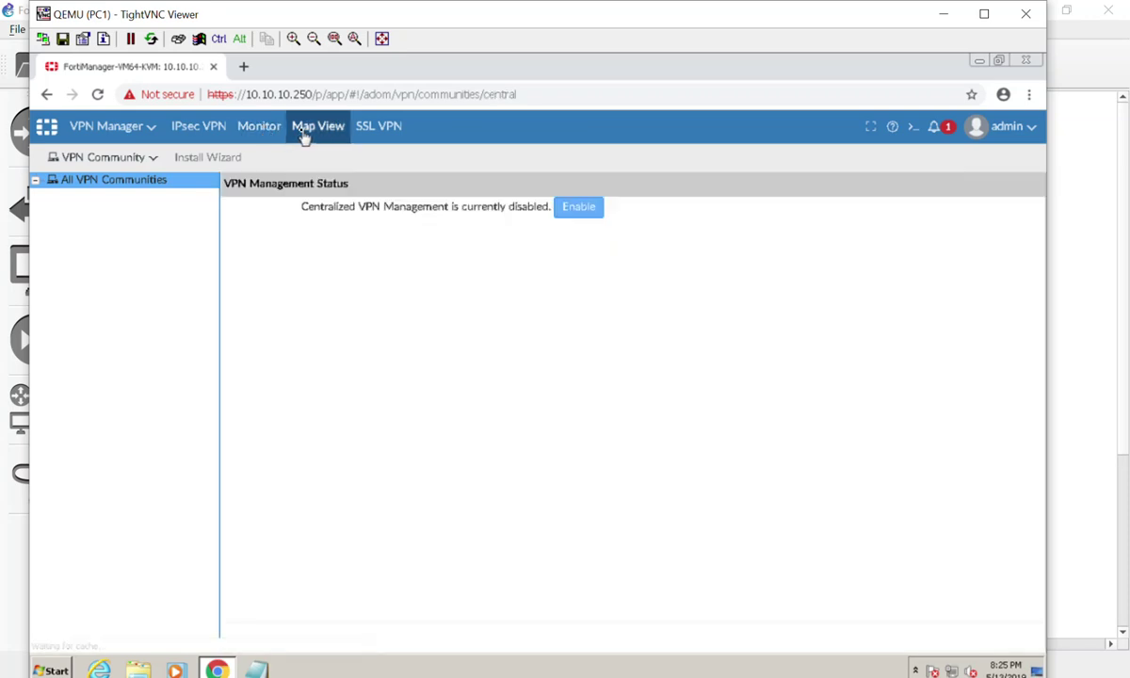
left_click(367, 136)
left_click(207, 130)
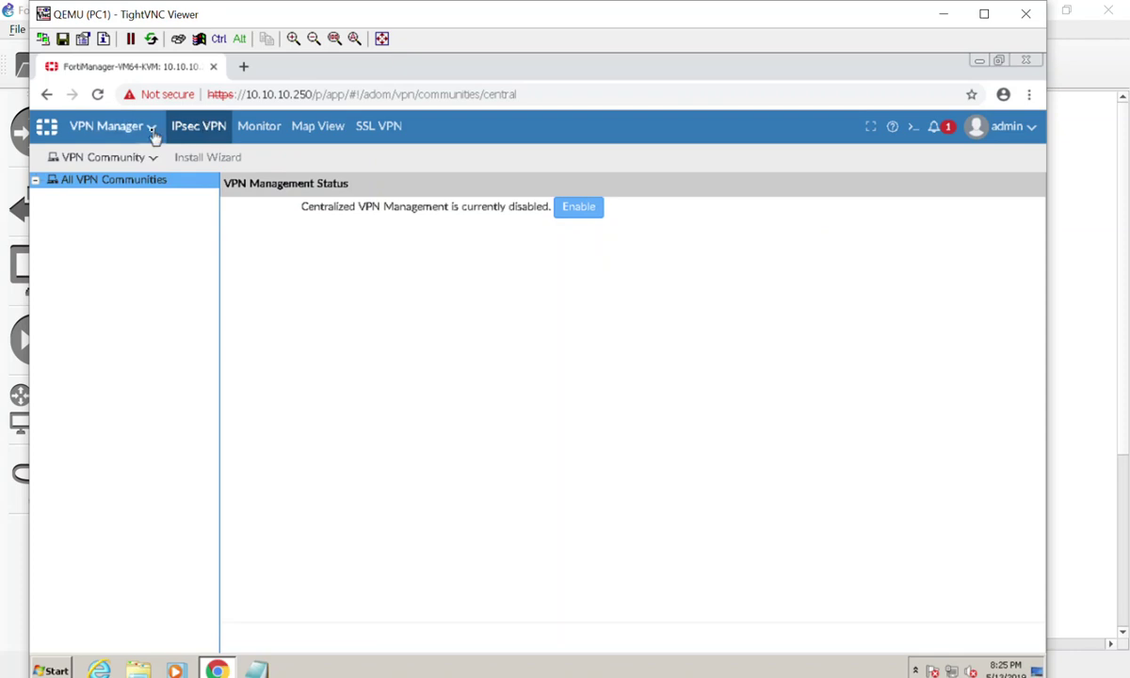
left_click(153, 132)
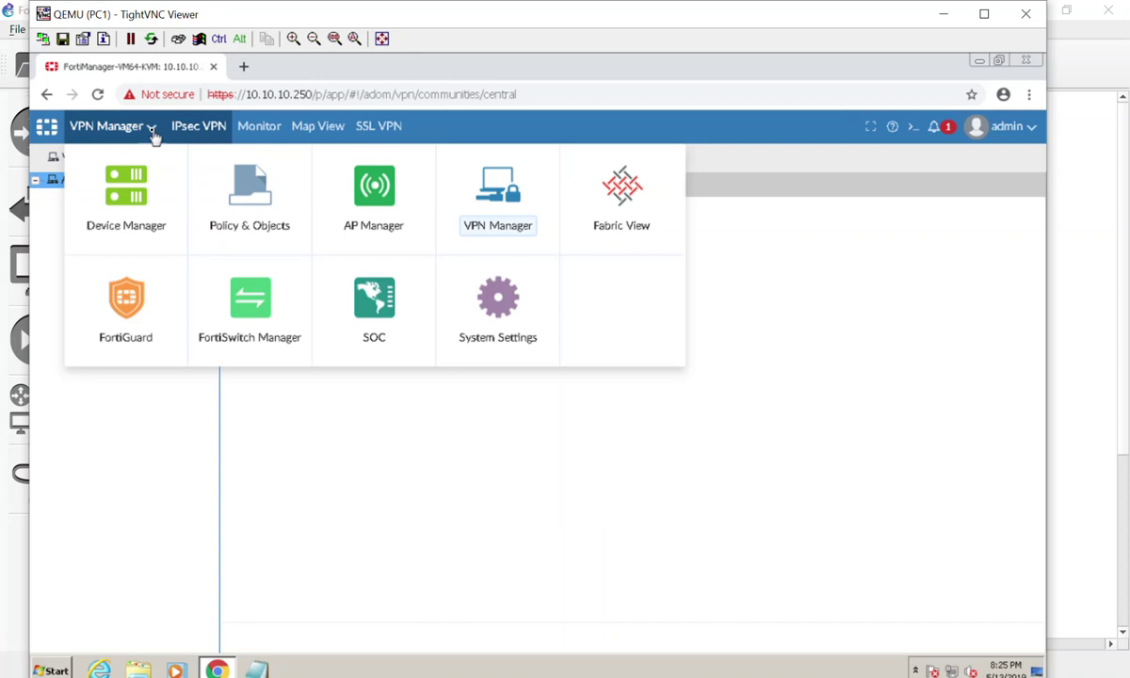
Step: Open Fabric View's empty Fabric Connectors page, then bring up the module list again
left_click(638, 232)
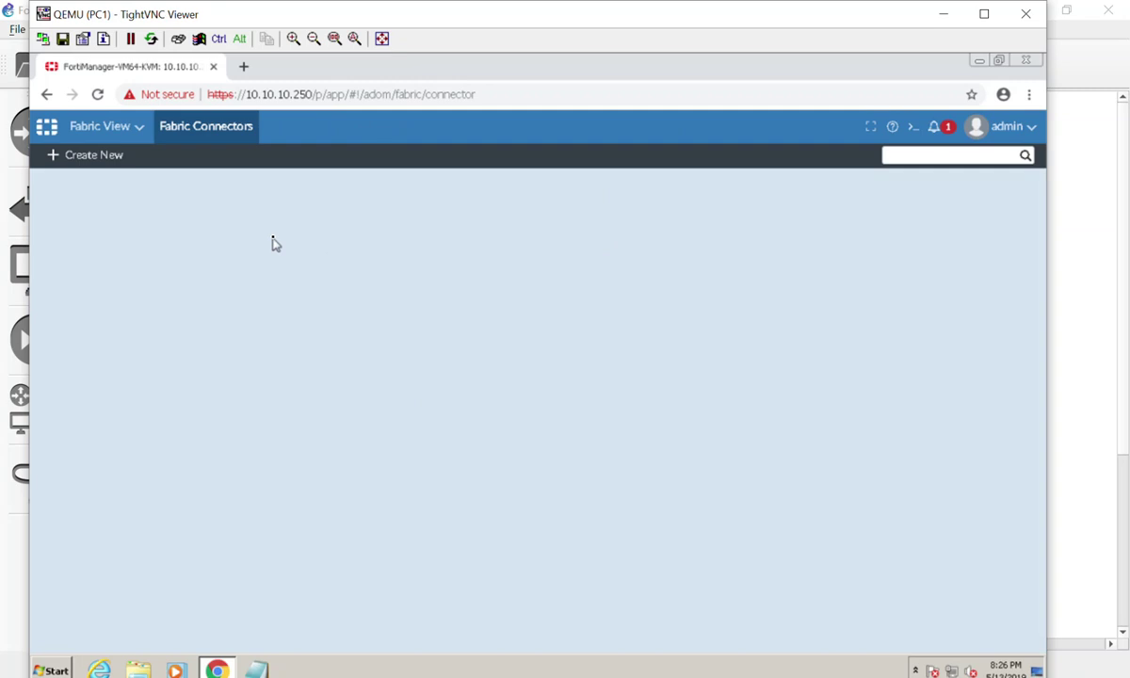
left_click(130, 129)
Step: Open FortiGuard and compare Package Management's Receive Status and Service Status pages
left_click(126, 305)
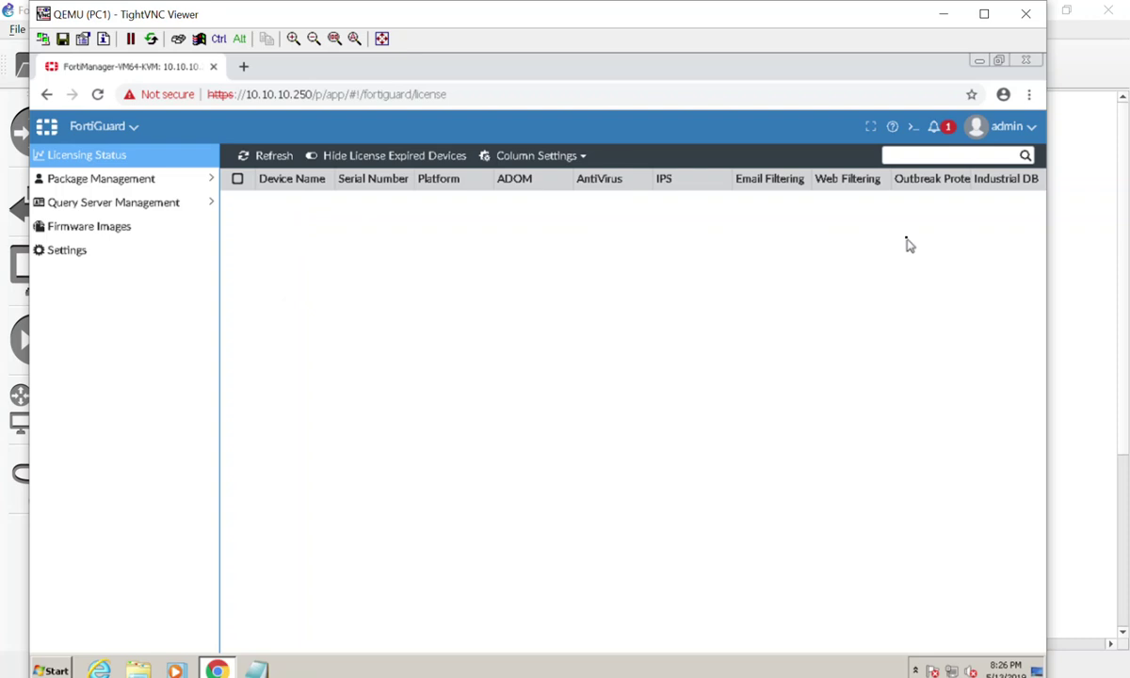
left_click(188, 179)
left_click(191, 205)
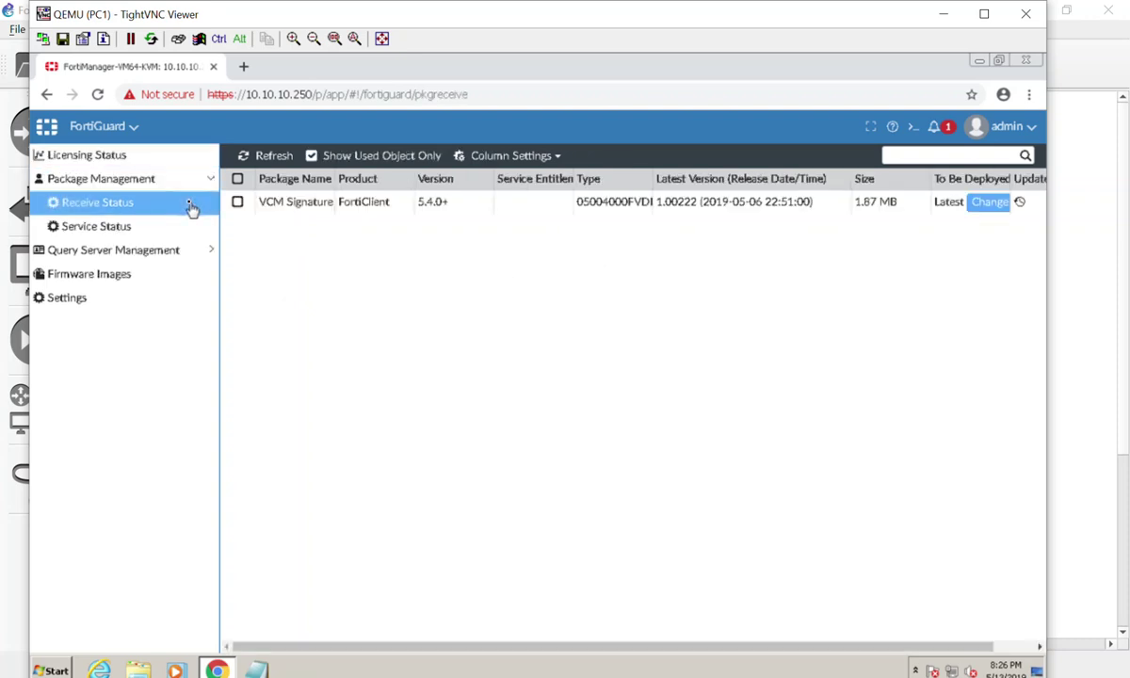
left_click(184, 226)
left_click(182, 204)
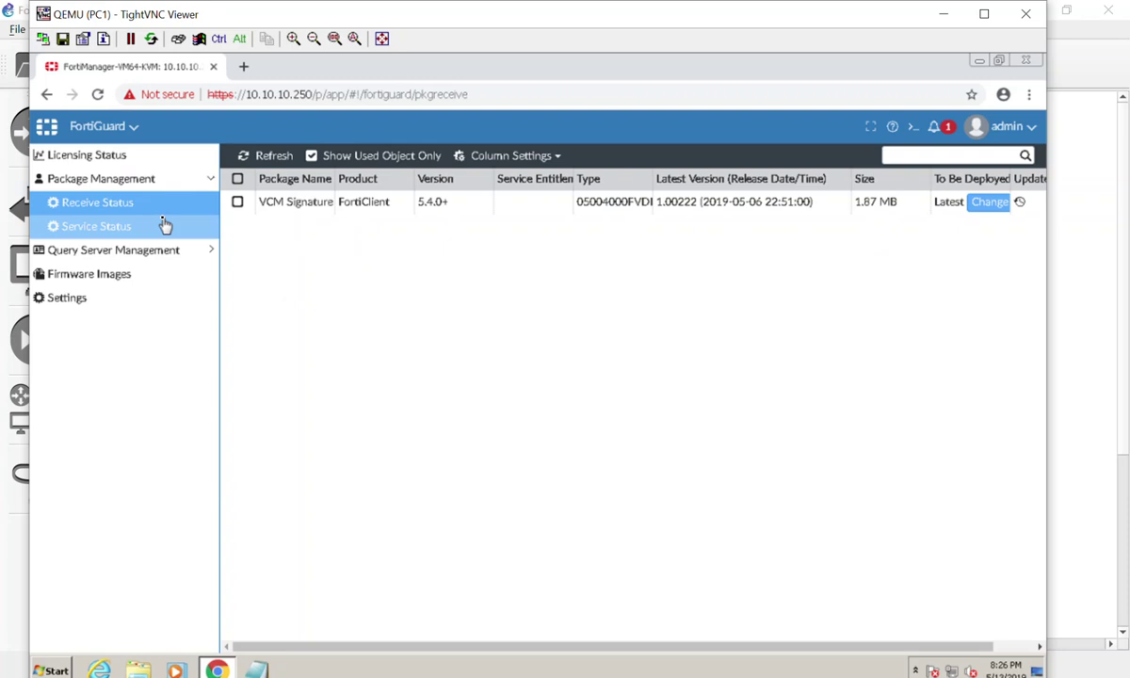
left_click(165, 226)
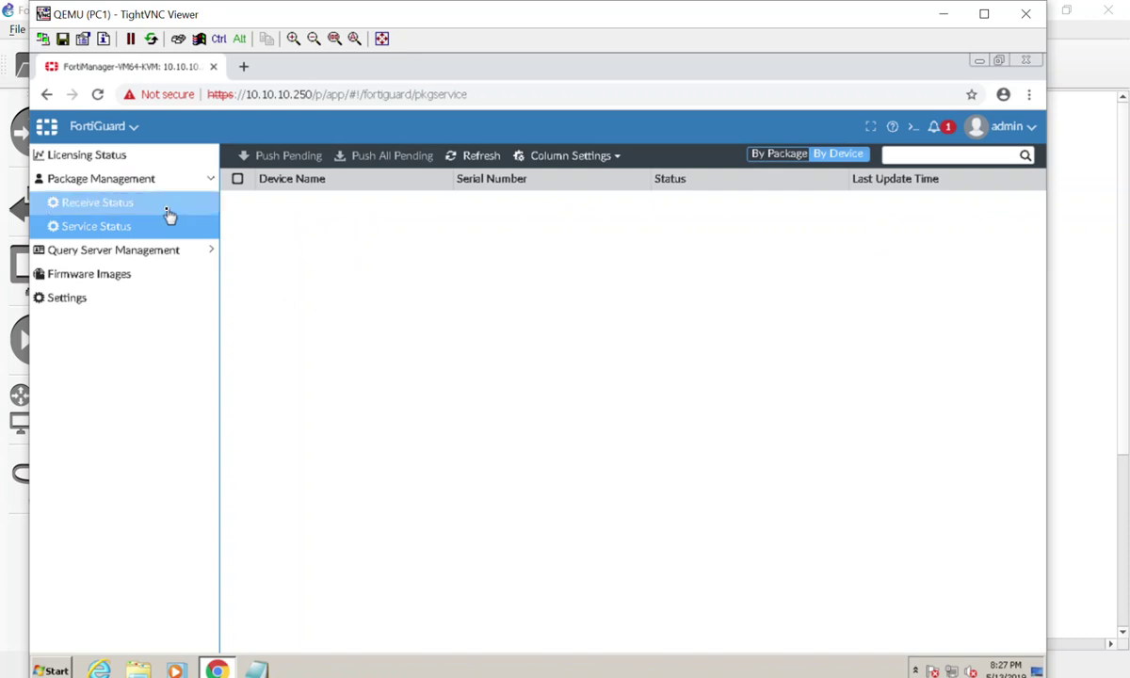
Step: Recheck package status, then show the query server's received Web Filter and Email Filter databases at 0B
left_click(167, 209)
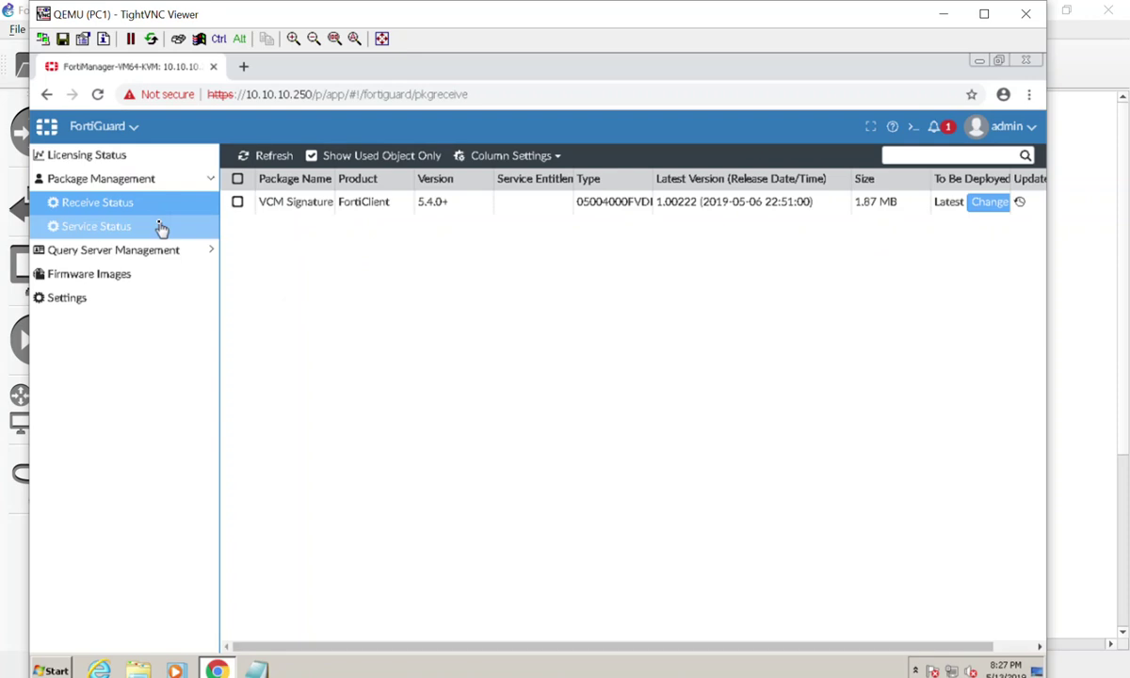
left_click(161, 229)
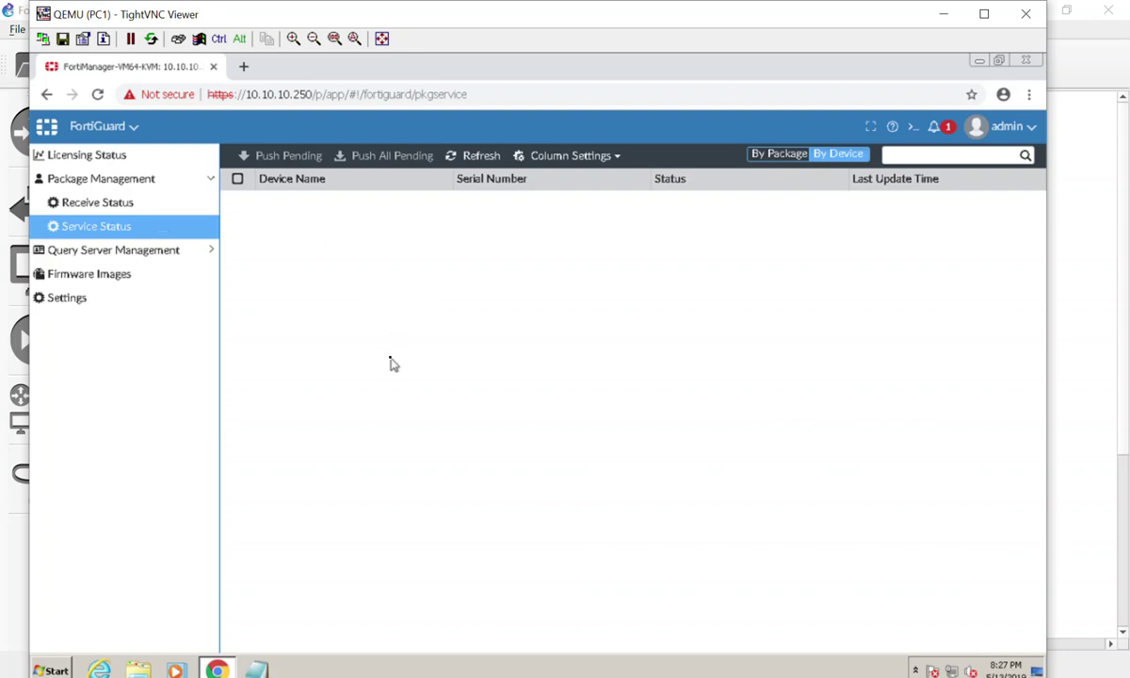
left_click(194, 252)
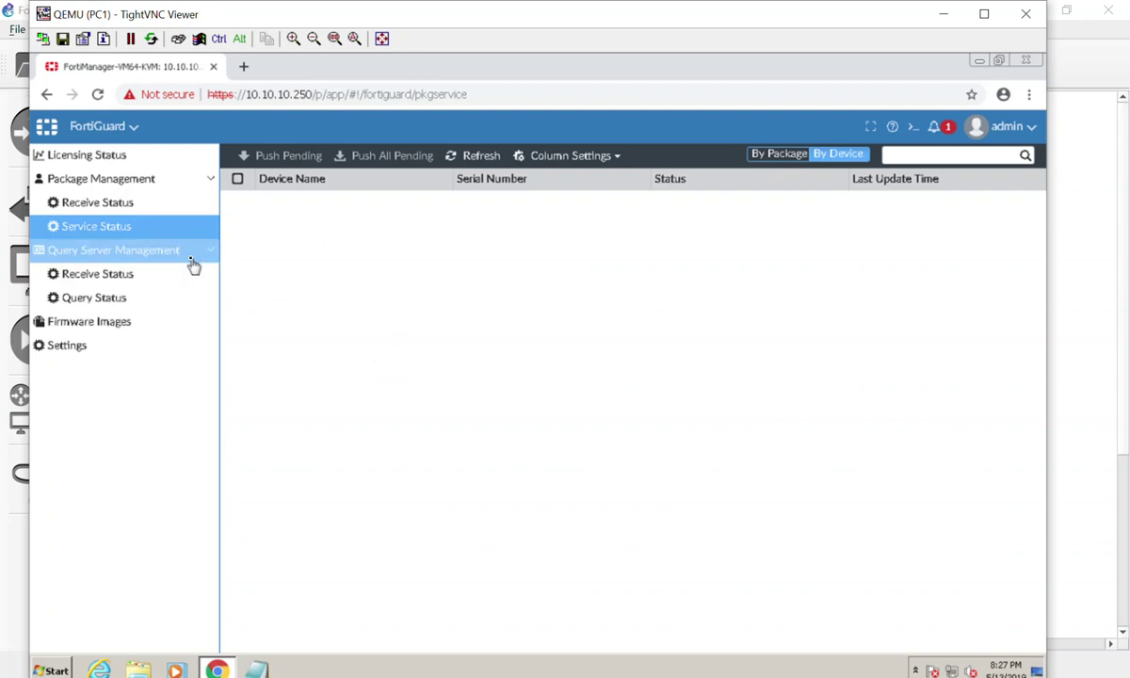
left_click(184, 274)
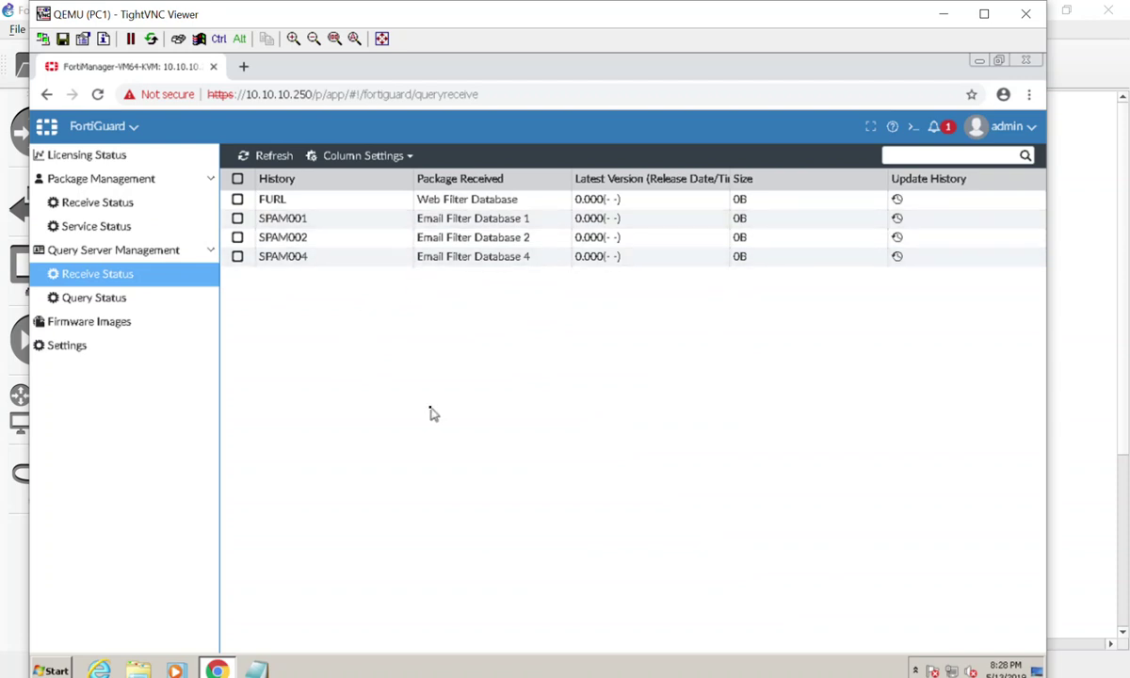
Step: Review FortiGuard's Query Status, Firmware Images and Settings with AntiVirus and IPS on, filters off
left_click(168, 308)
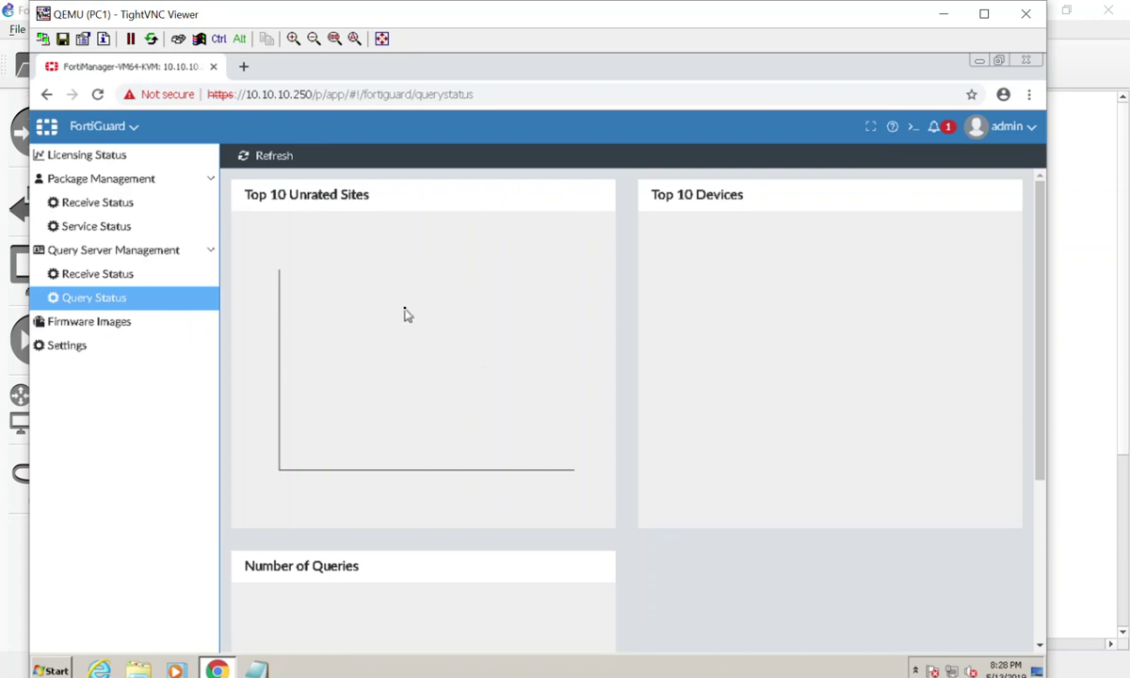
left_click(143, 331)
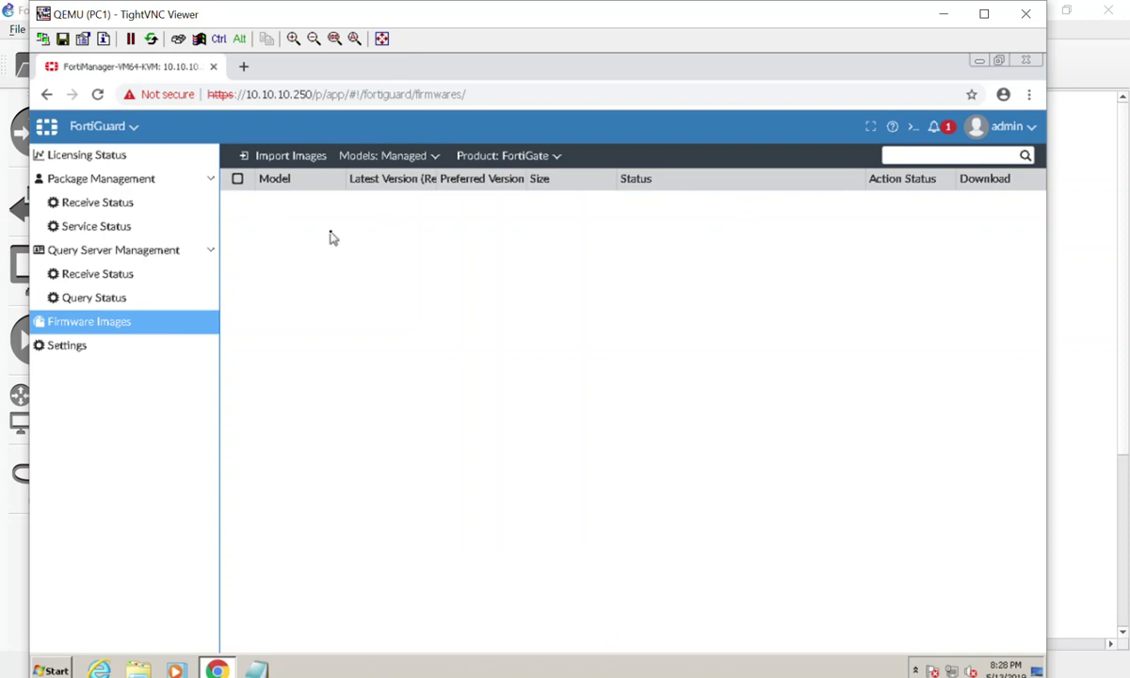
left_click(158, 345)
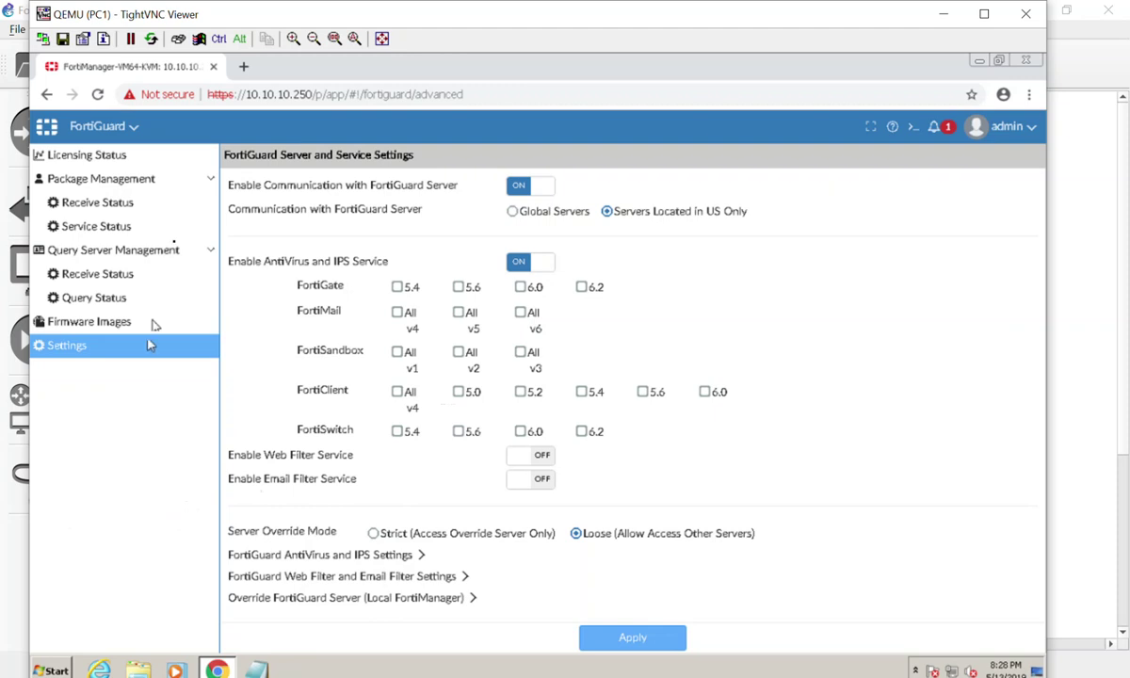
left_click(109, 130)
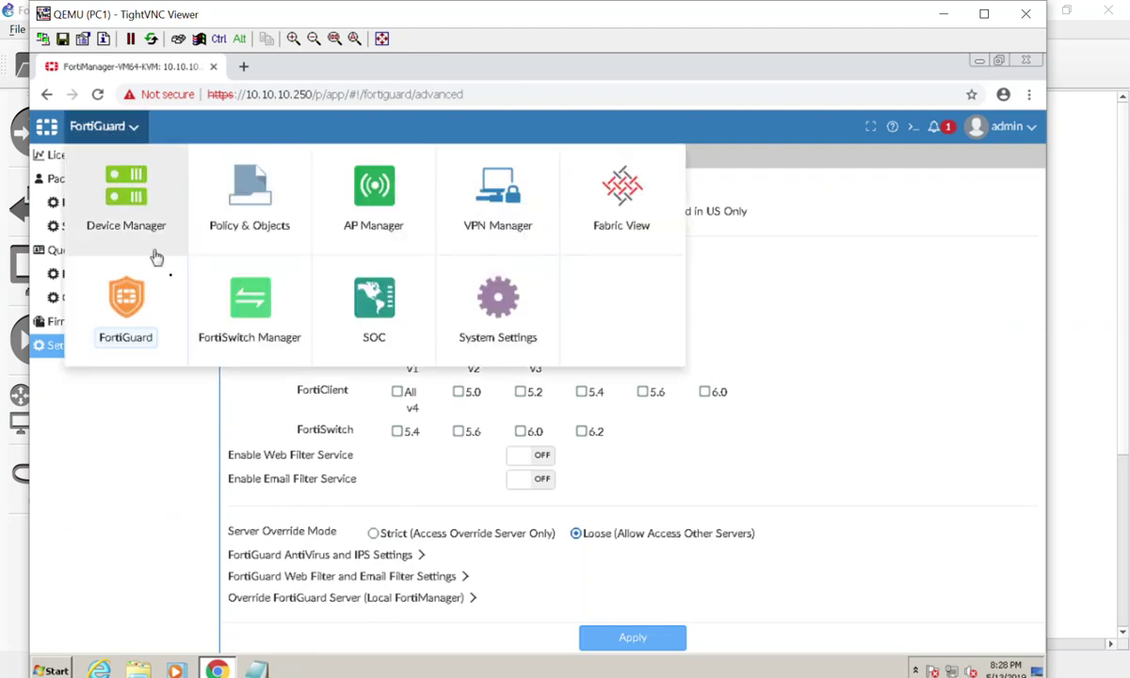
Step: Visit FortiSwitch Manager's managed switches, then switch to SOC's Device Status showing 0 devices
left_click(266, 318)
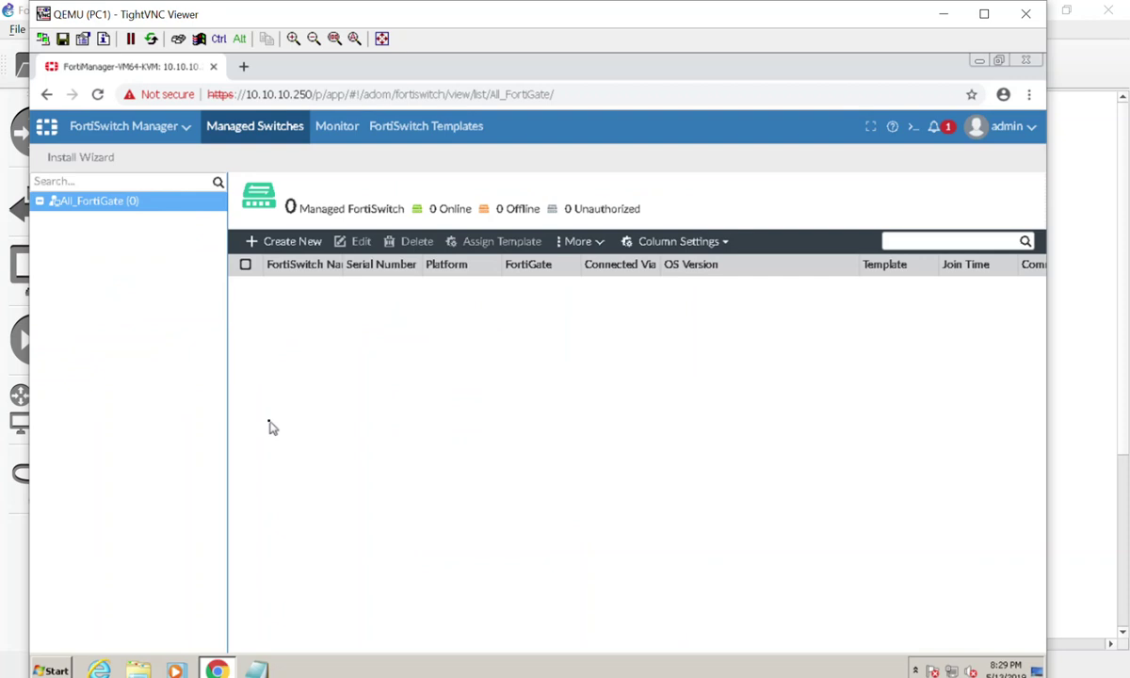
left_click(160, 128)
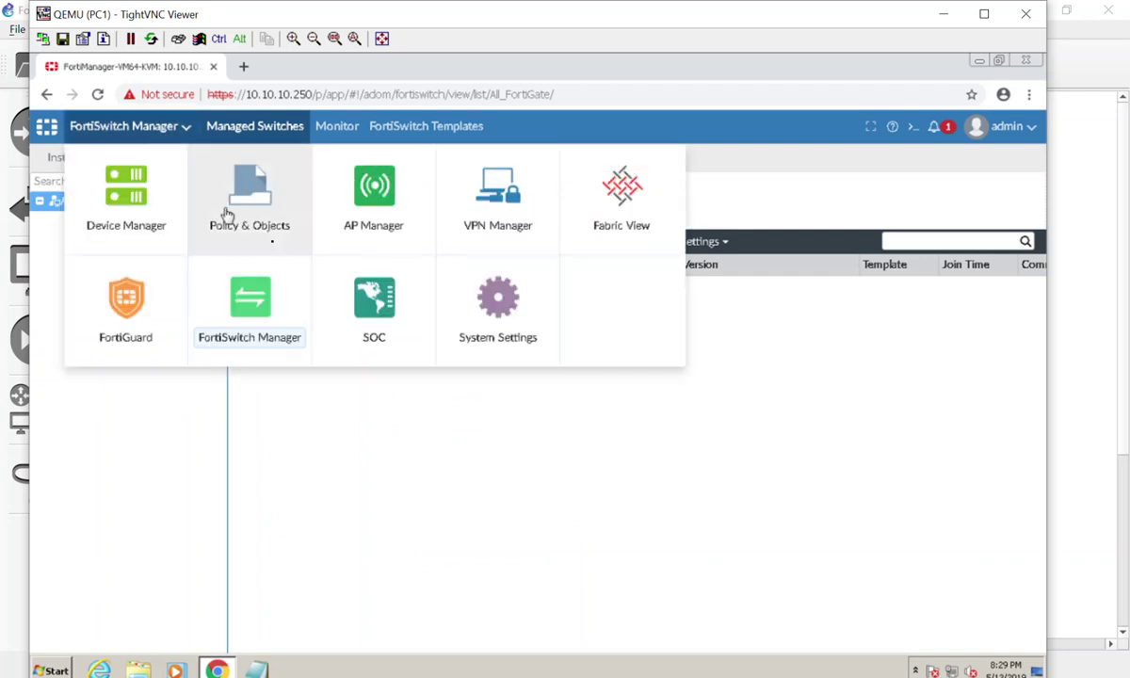
left_click(386, 325)
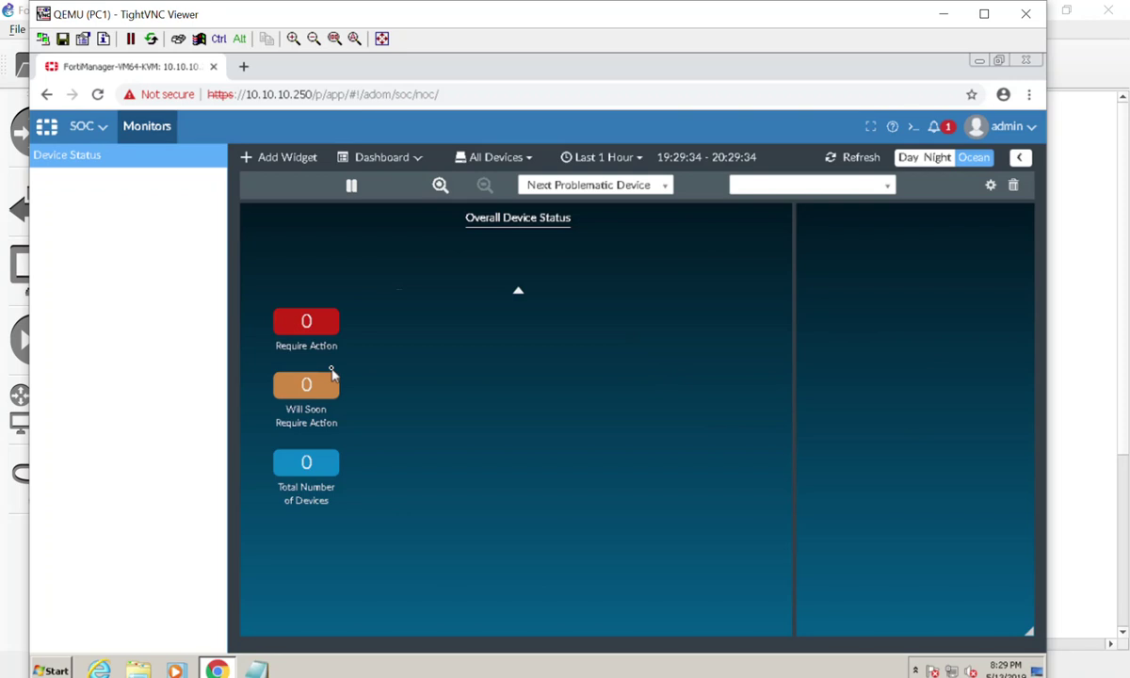
Step: Reload the SOC Device Status monitor, still 0 devices, and reopen the module list
left_click(101, 131)
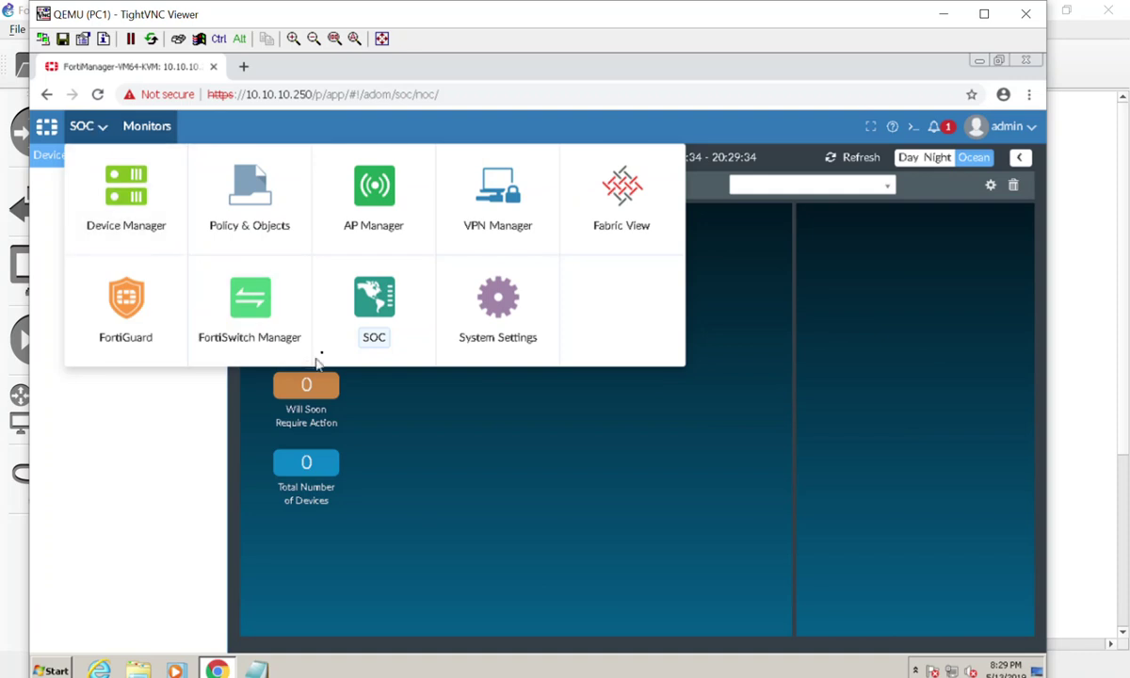
left_click(373, 320)
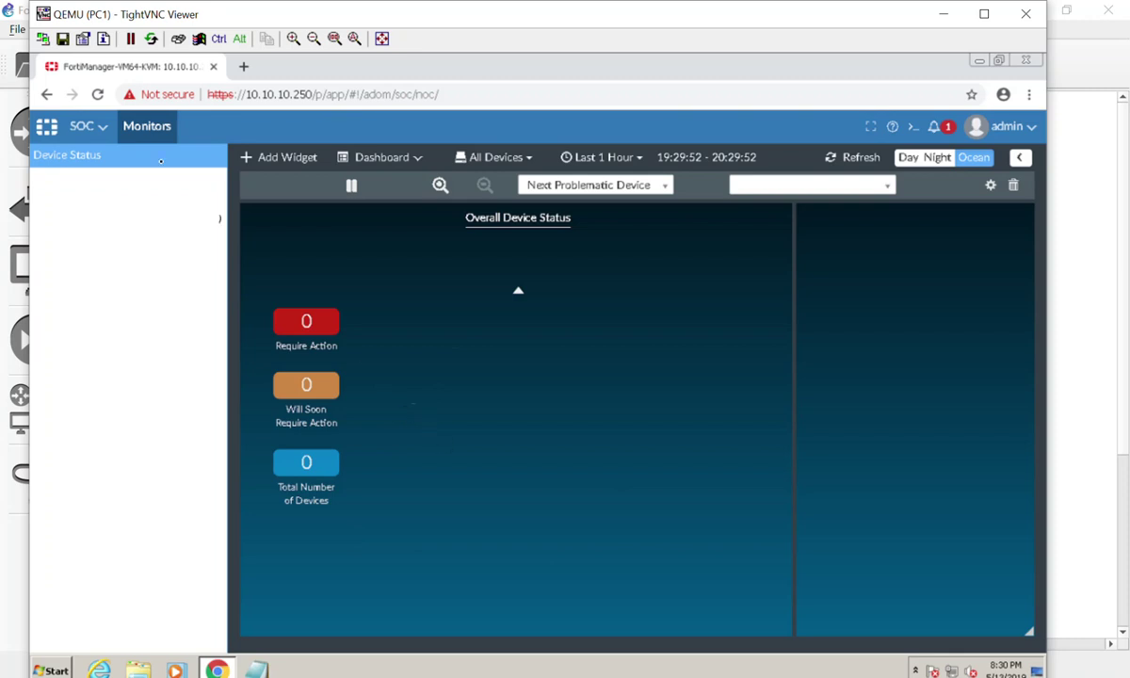
left_click(85, 126)
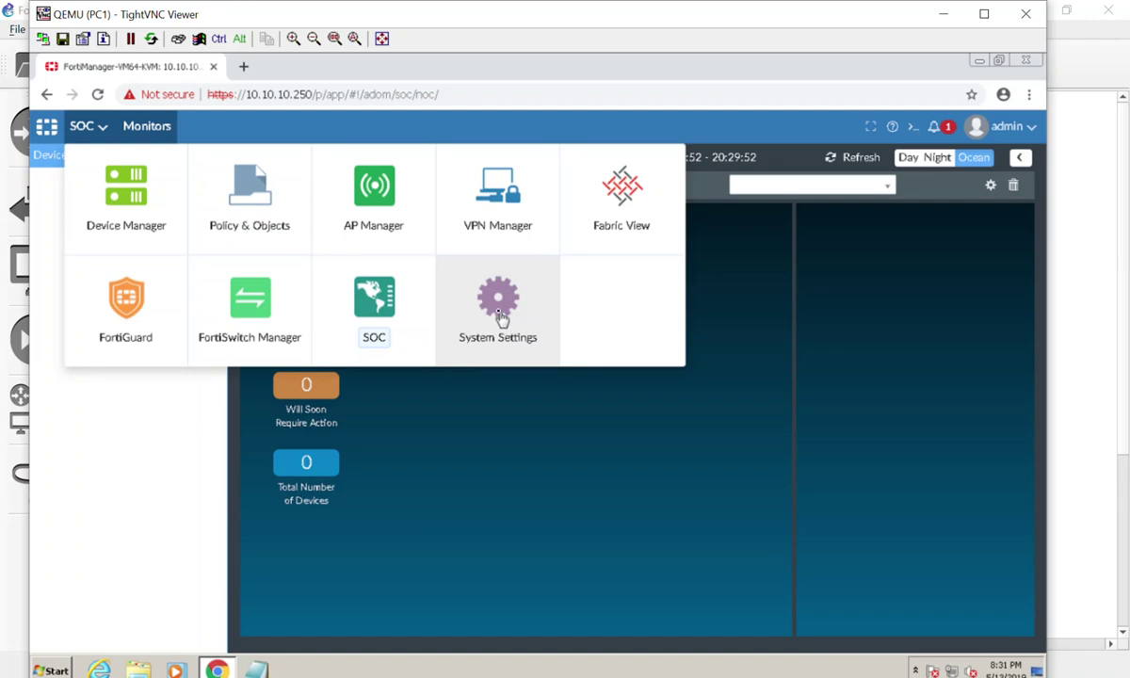
Step: Enable FortiAnalyzer Features on the System Settings dashboard and confirm the restart
left_click(500, 317)
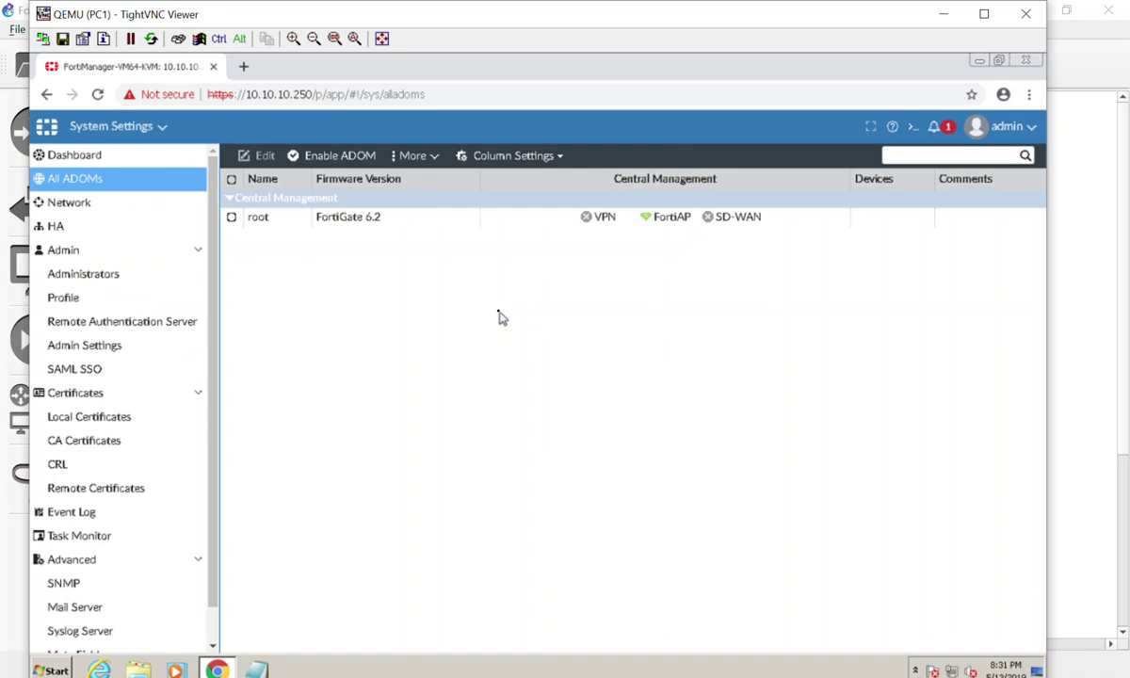
left_click(81, 155)
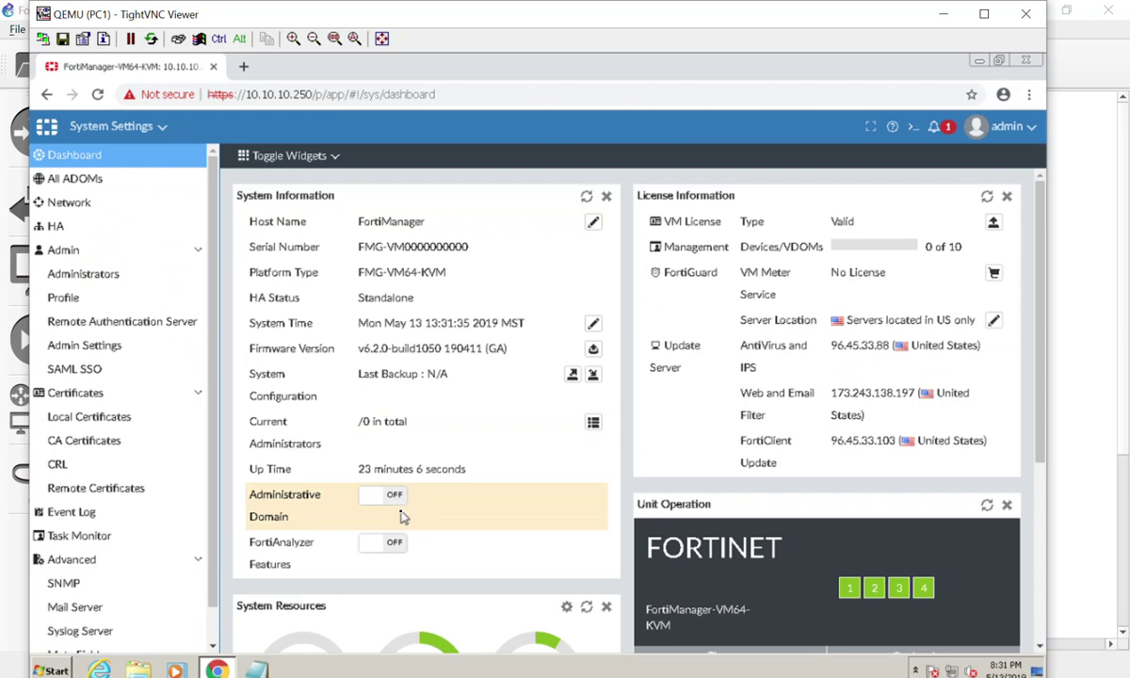
left_click(396, 546)
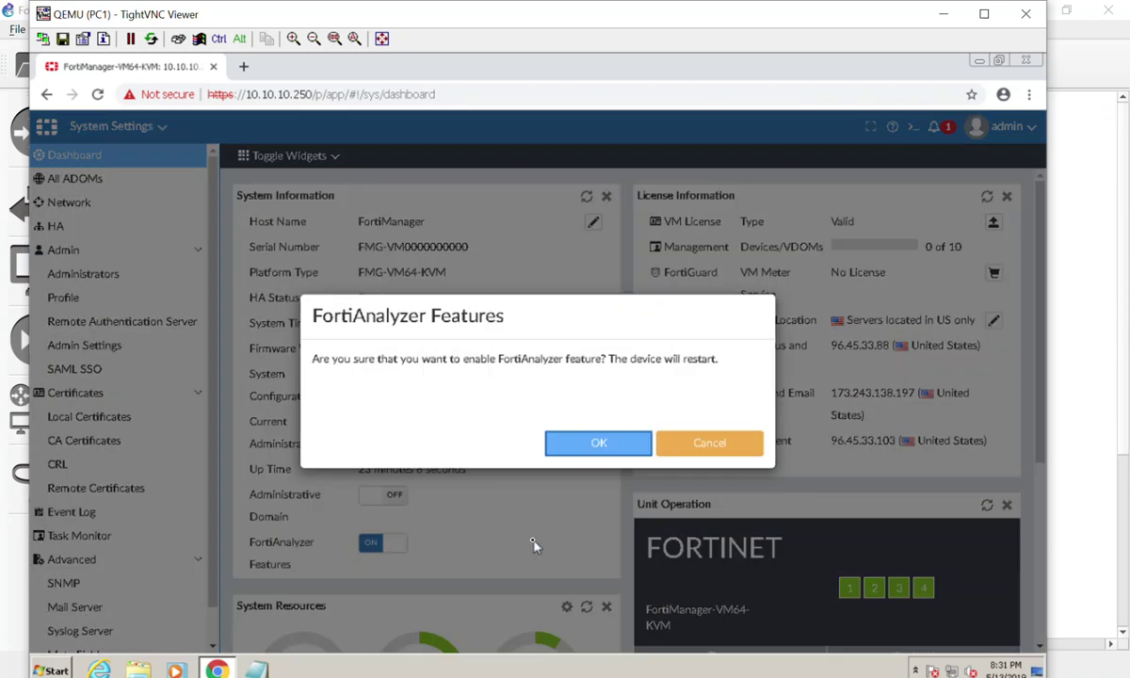
left_click(610, 444)
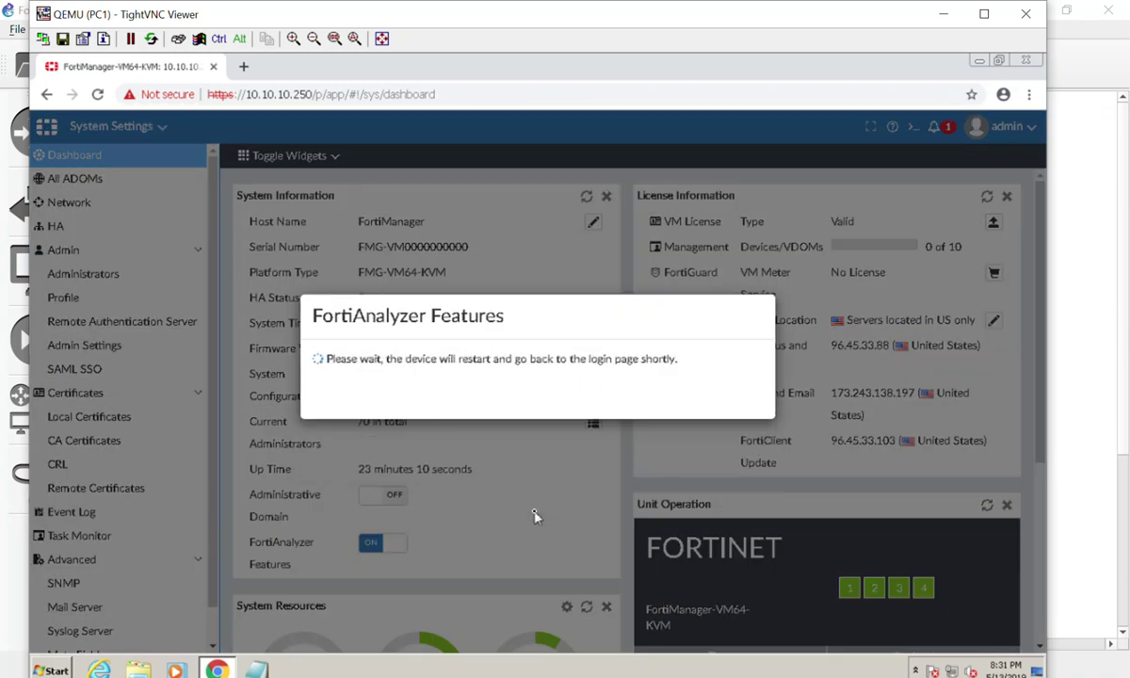